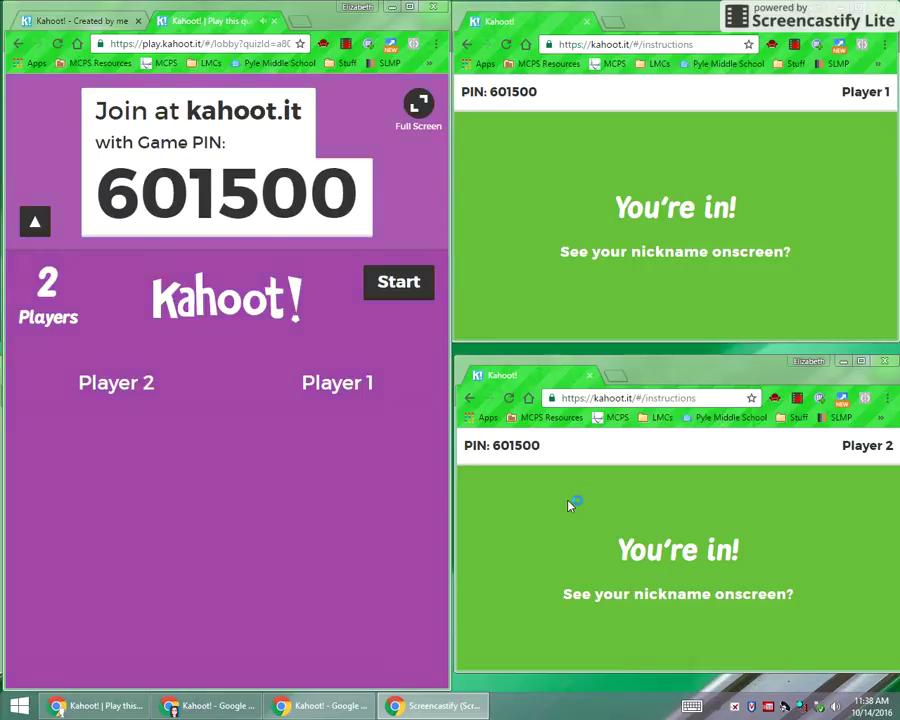
- Start the test game and answer 'all of the above' in both player windows
left_click(390, 283)
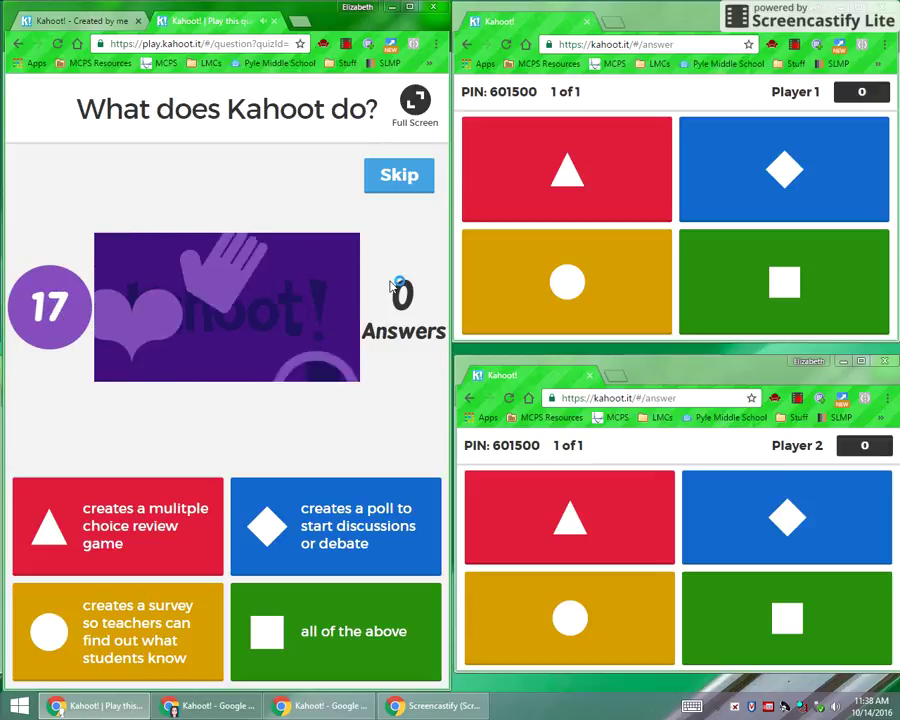
left_click(765, 328)
left_click(797, 627)
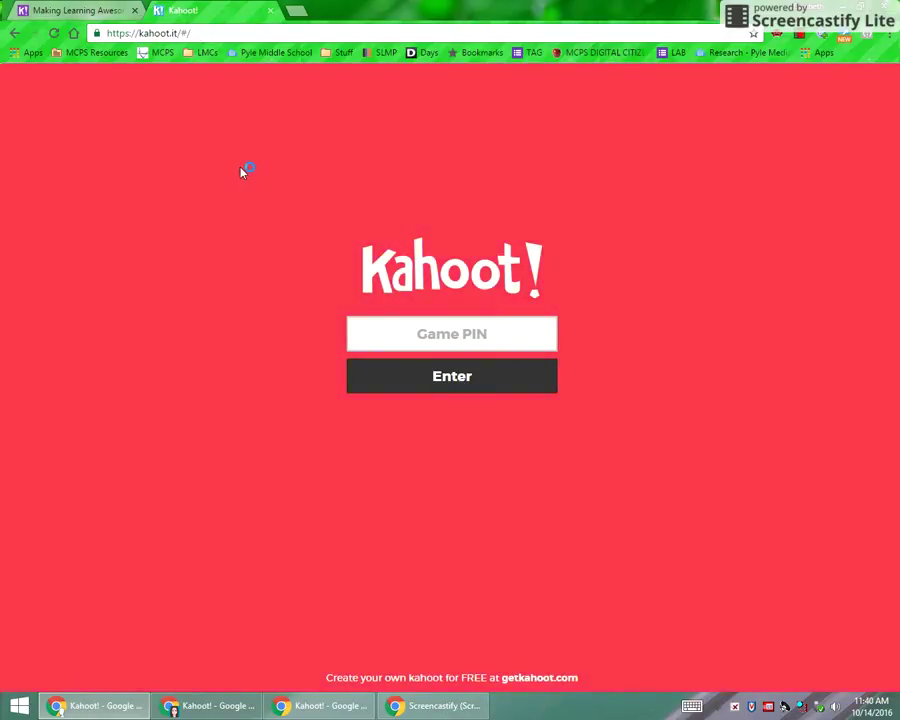
- Return to the getkahoot.com home tab and go to the account sign-in page
left_click(81, 11)
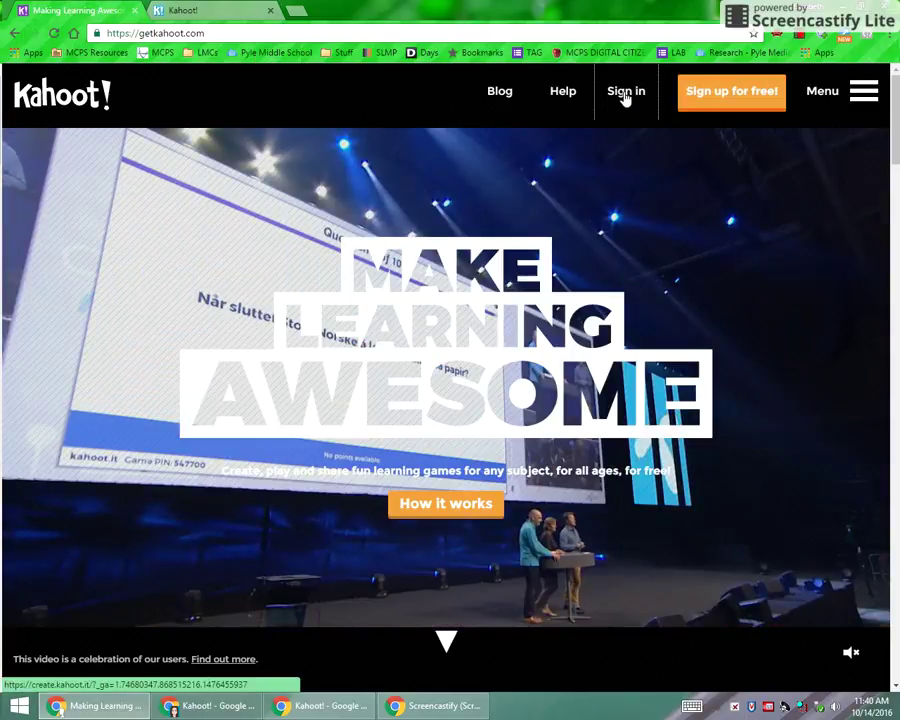
left_click(625, 93)
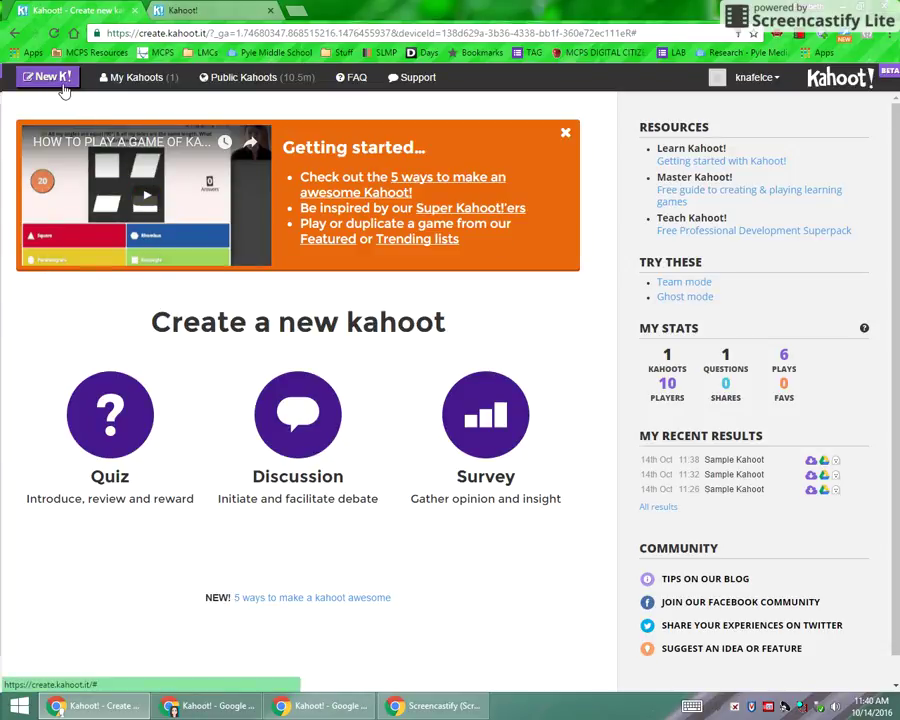
left_click(230, 84)
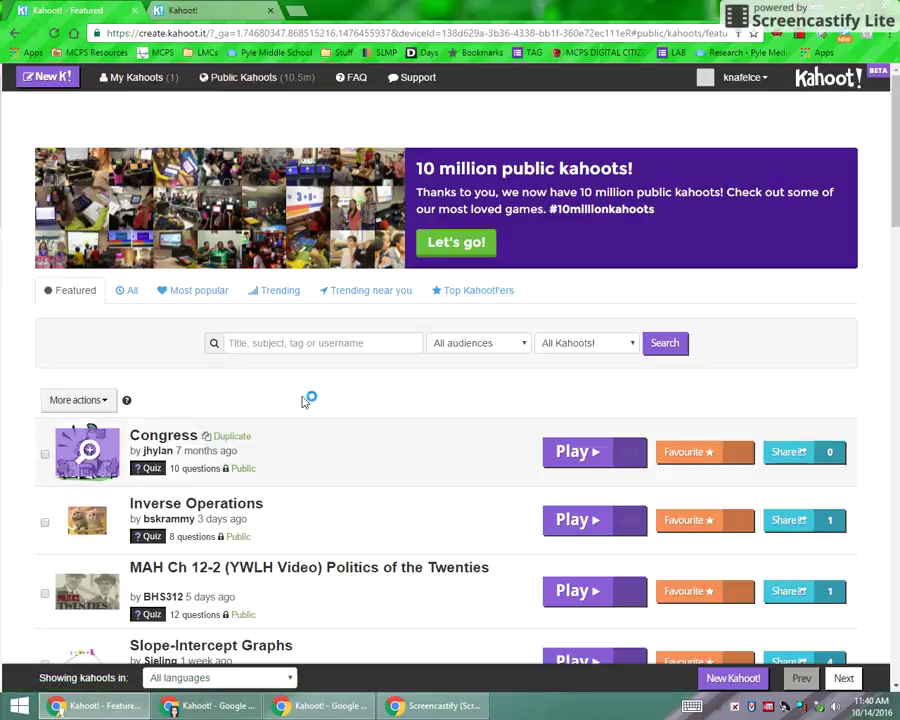
scroll(435, 470, "down", 4)
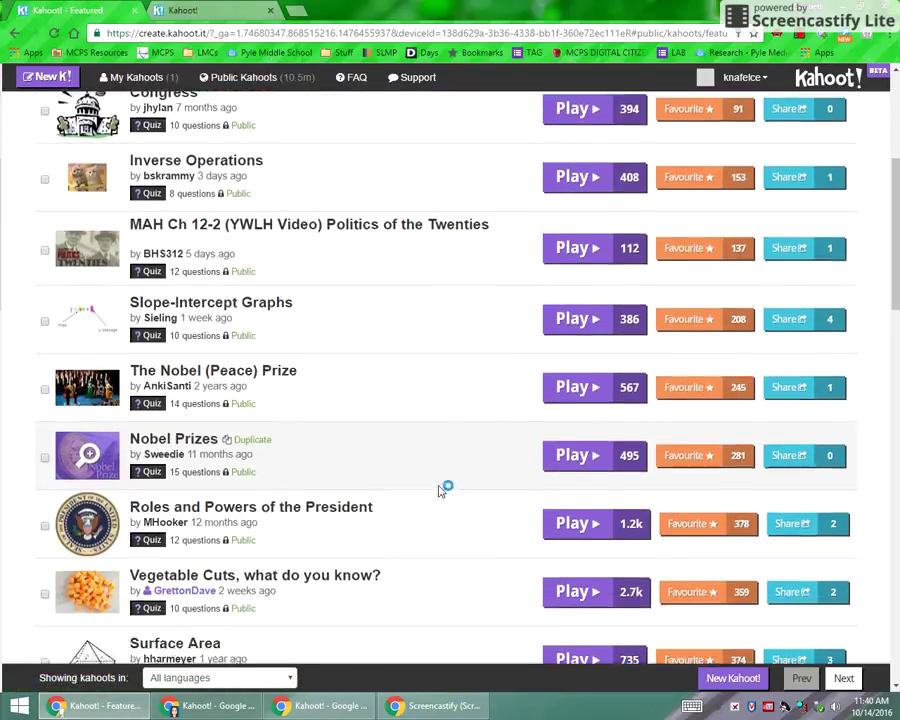
scroll(438, 490, "down", 2)
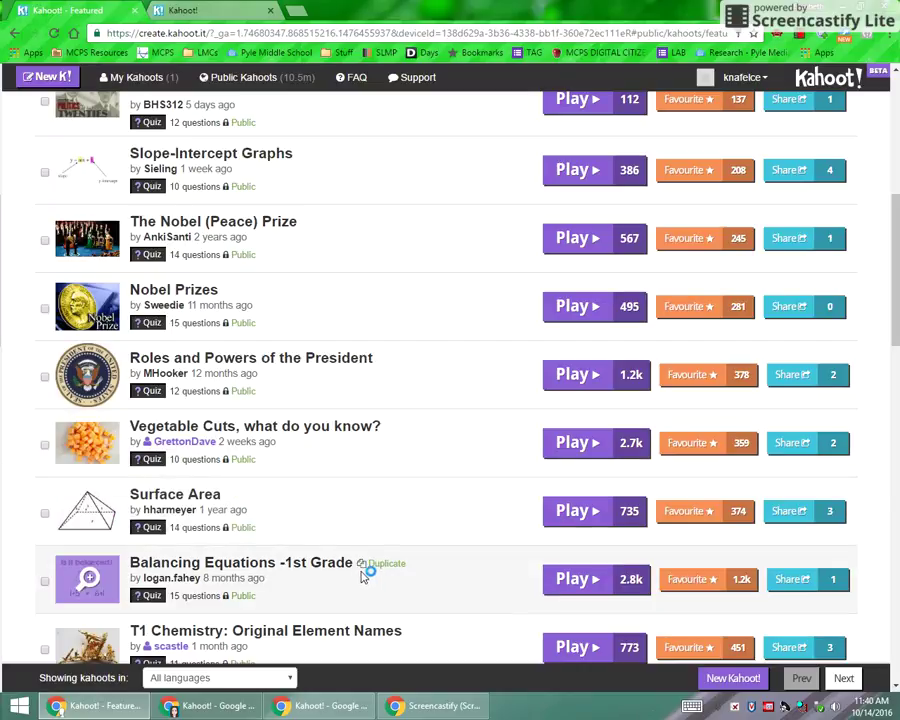
scroll(394, 528, "up", 3)
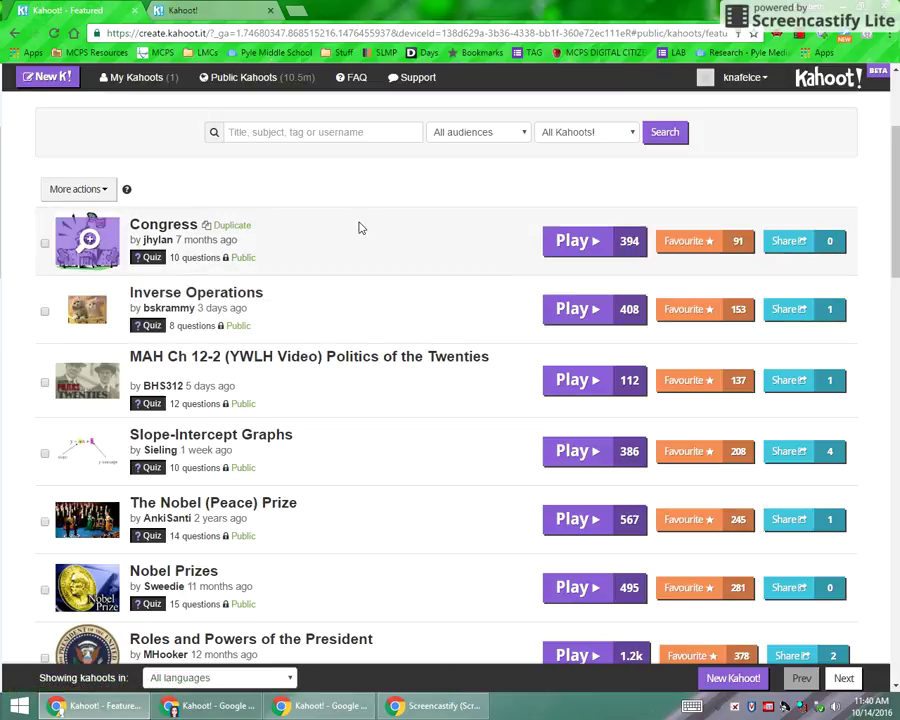
left_click(44, 80)
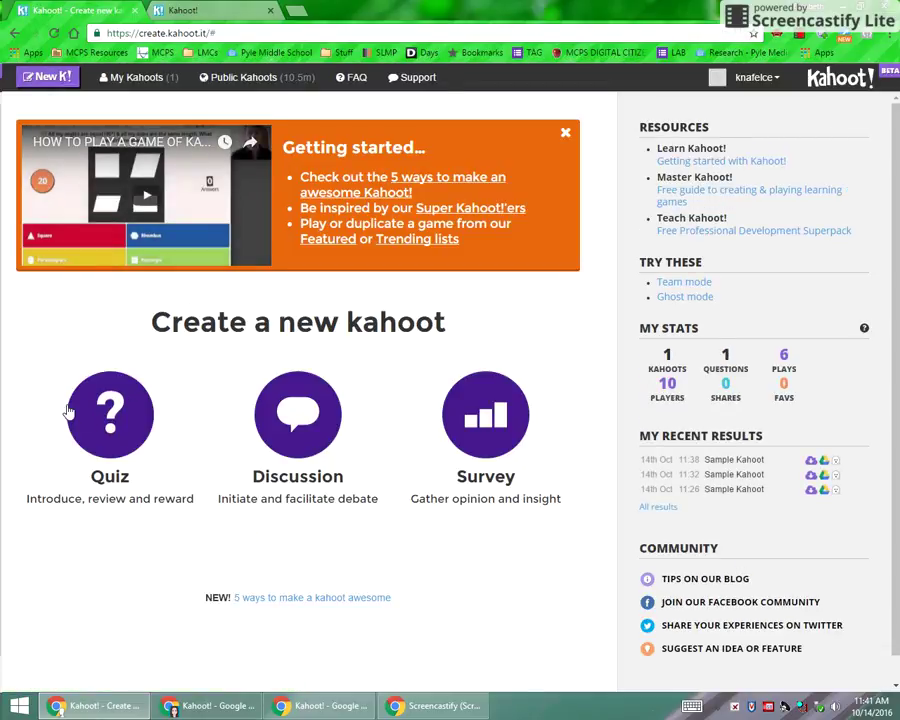
- Discard the old unsaved draft and start a quiz titled 'Research' with description 'research'
left_click(118, 433)
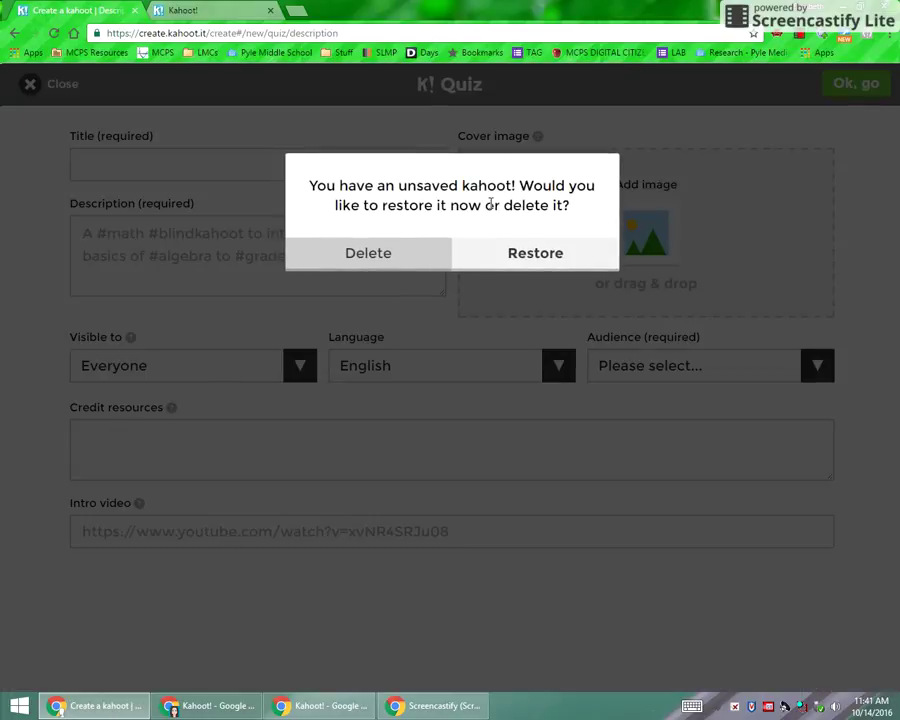
left_click(400, 264)
left_click(230, 165)
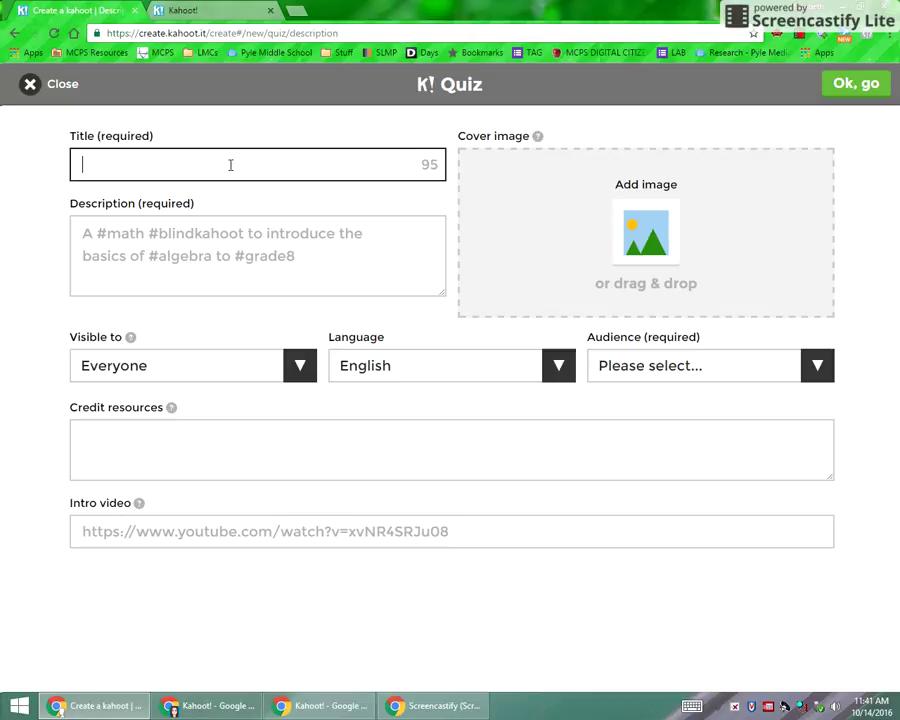
type("Research")
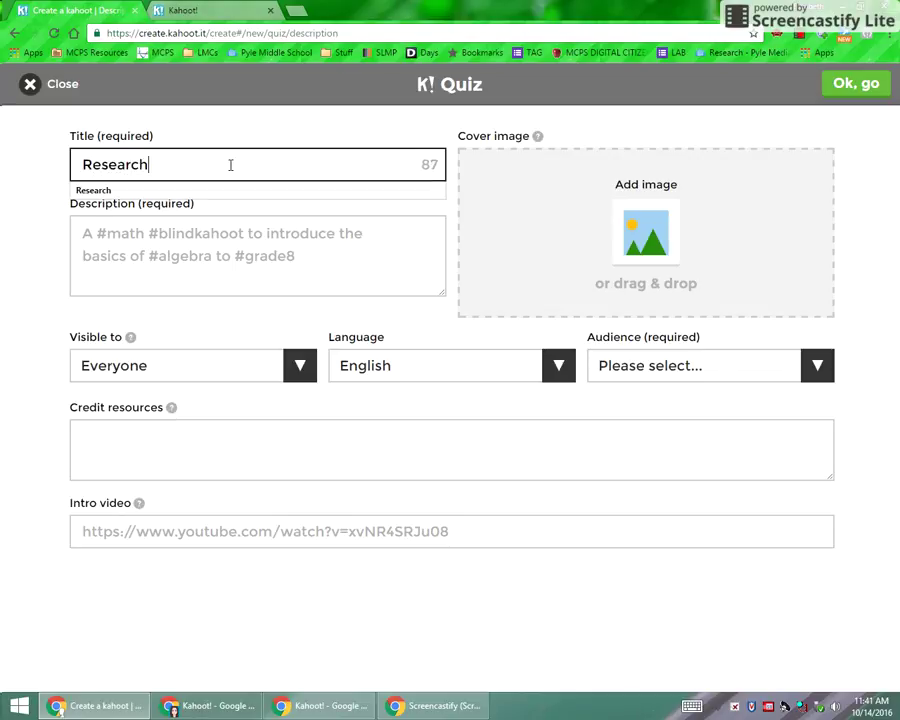
key("Tab")
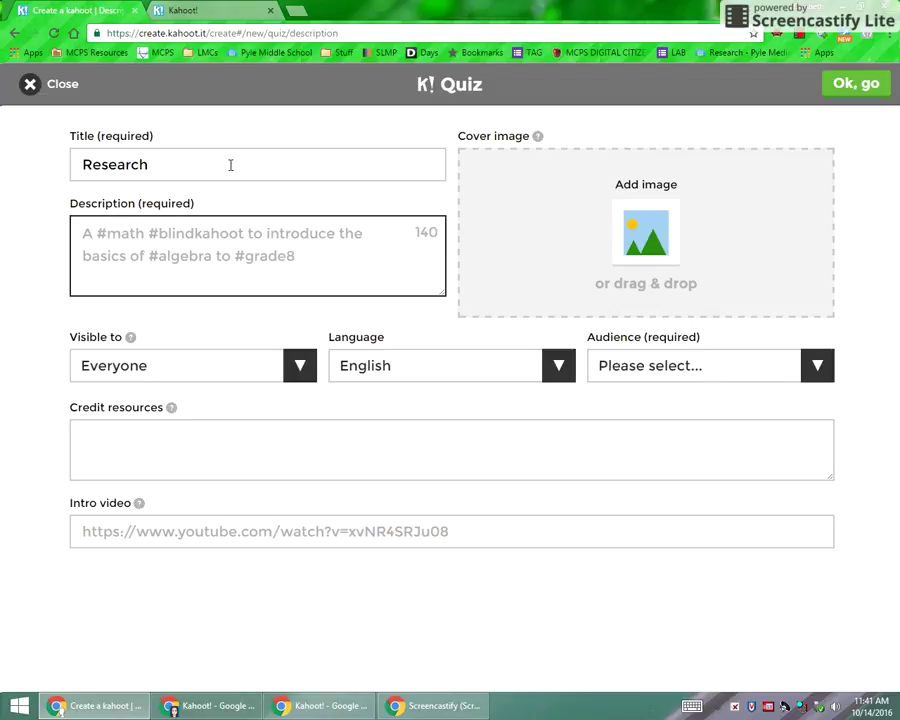
type("research")
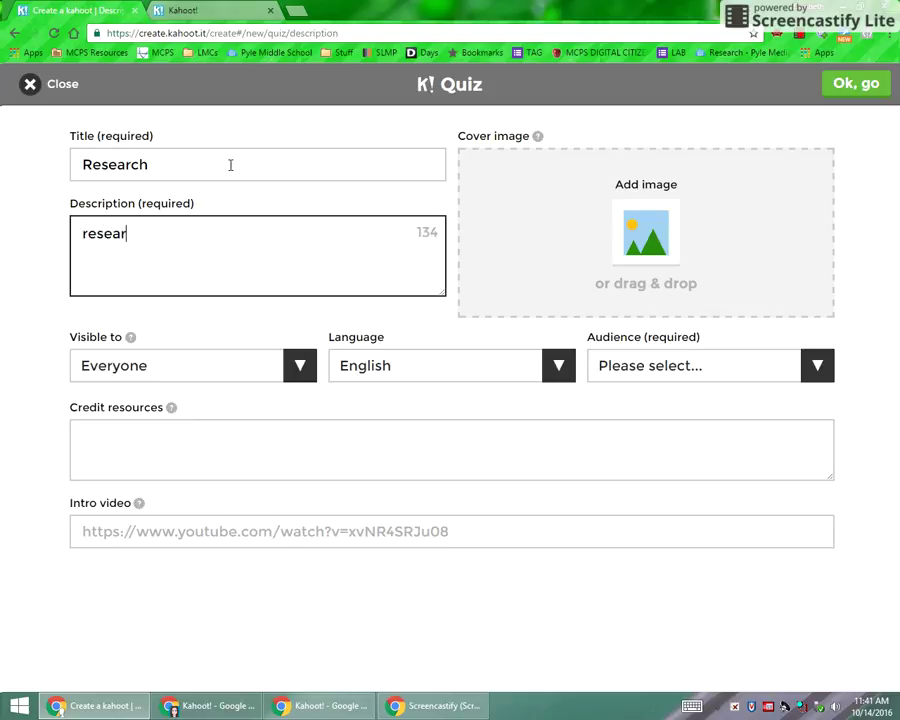
- Set 1.jpg as the quiz's cover image
left_click(638, 238)
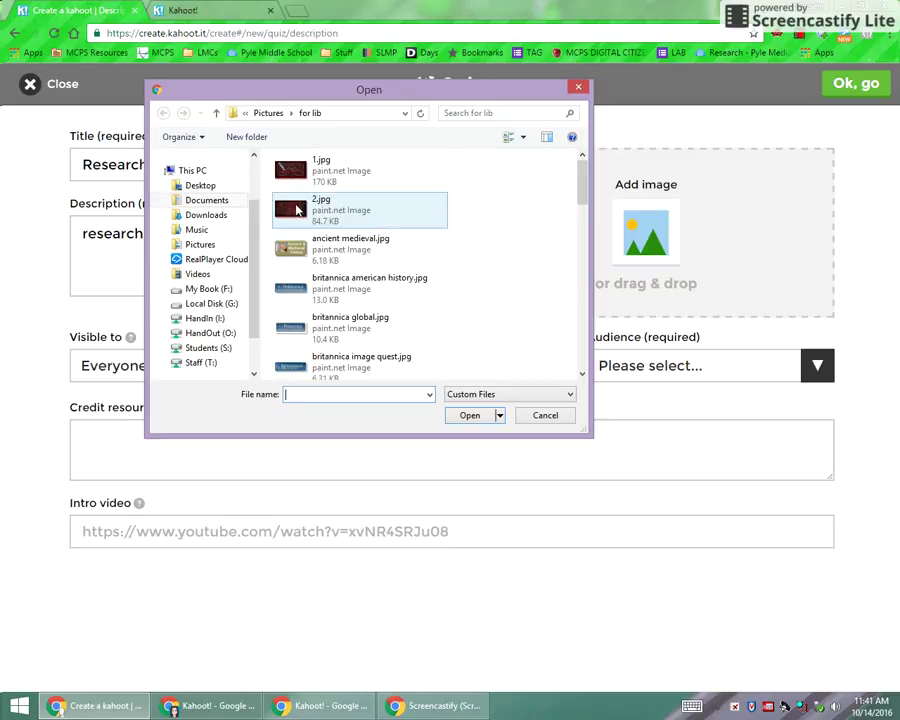
left_click(345, 172)
left_click(469, 422)
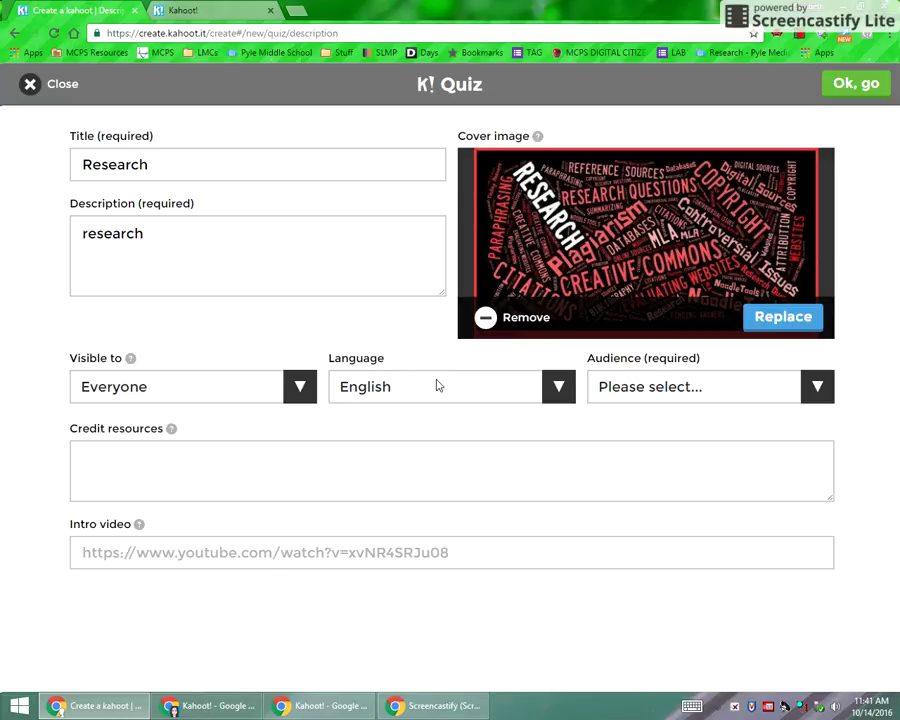
- Set the audience to School and confirm the quiz details
left_click(645, 388)
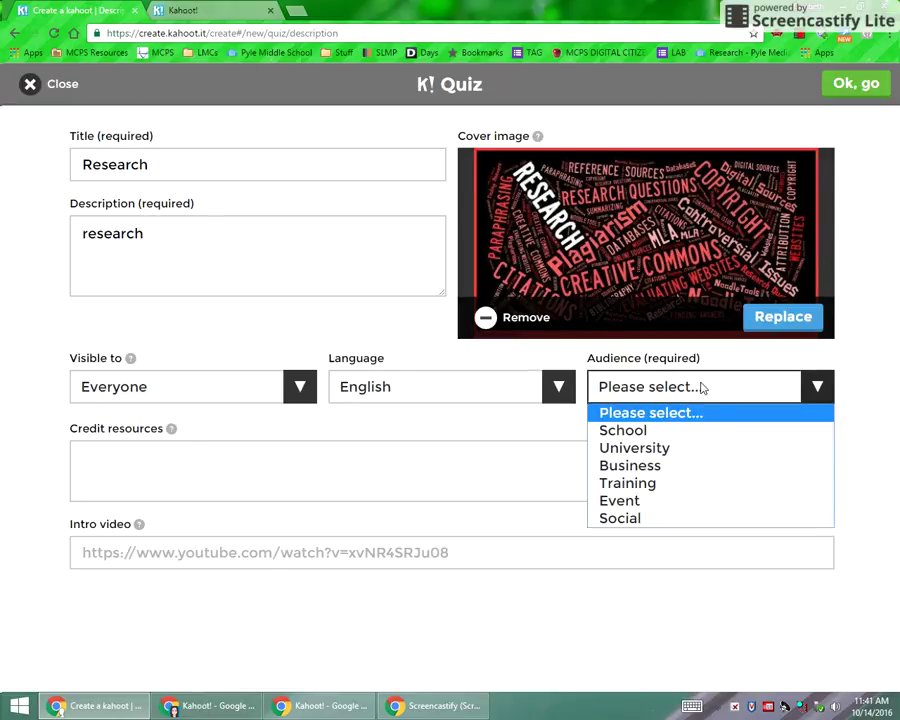
left_click(665, 432)
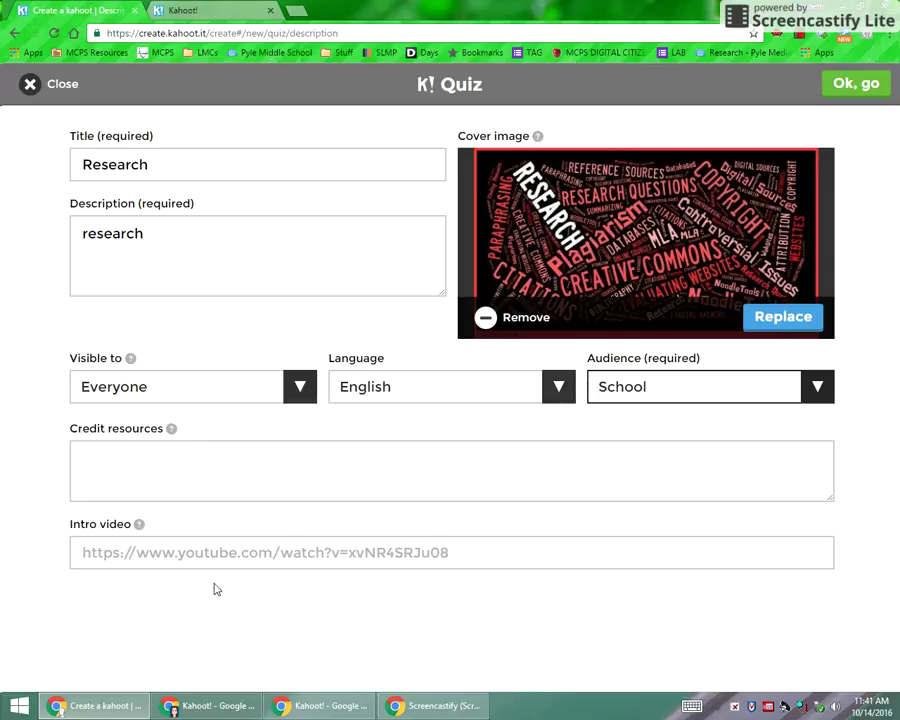
left_click(850, 88)
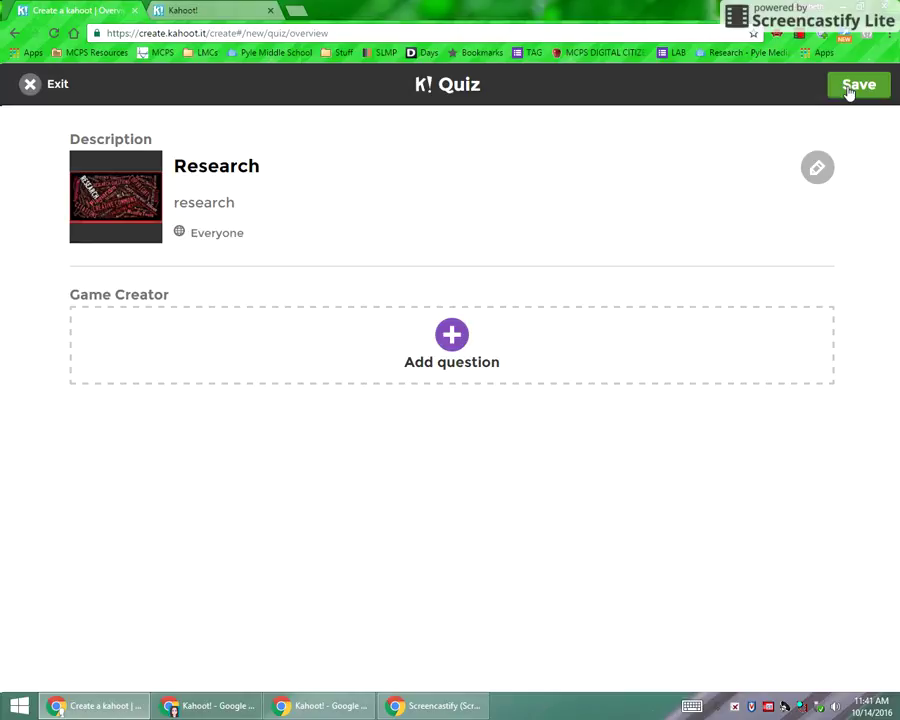
- Add question 1: 'A research database is superior to a search engine because...'
left_click(451, 338)
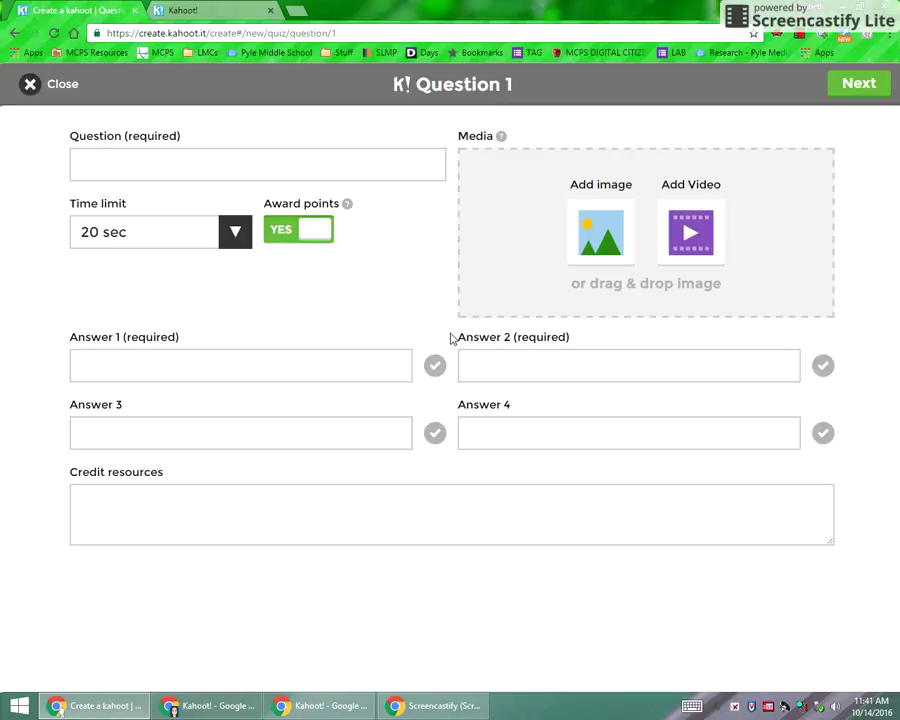
left_click(237, 161)
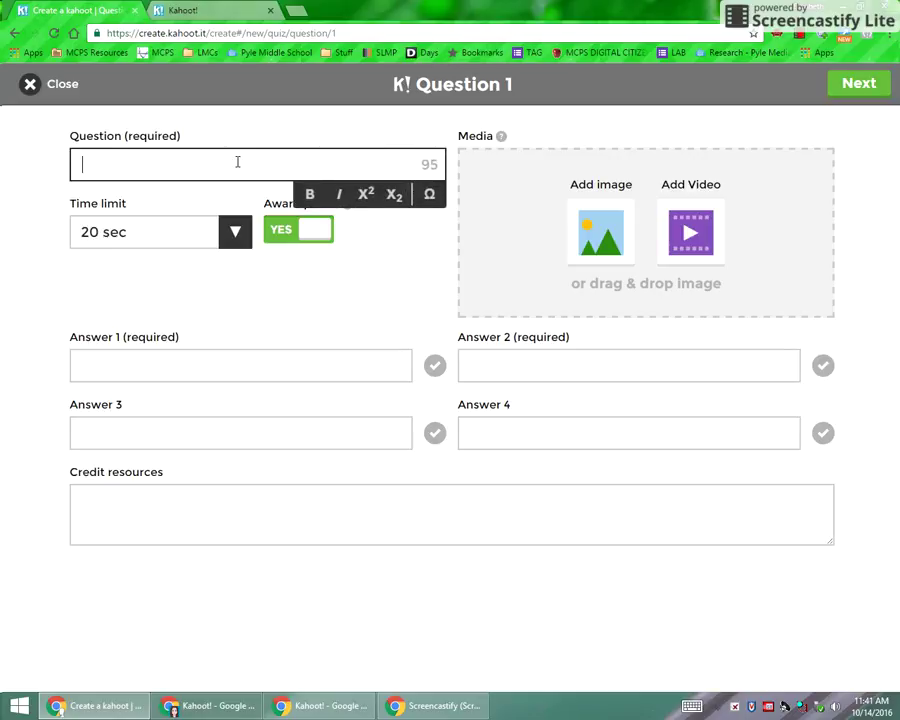
type("A research ")
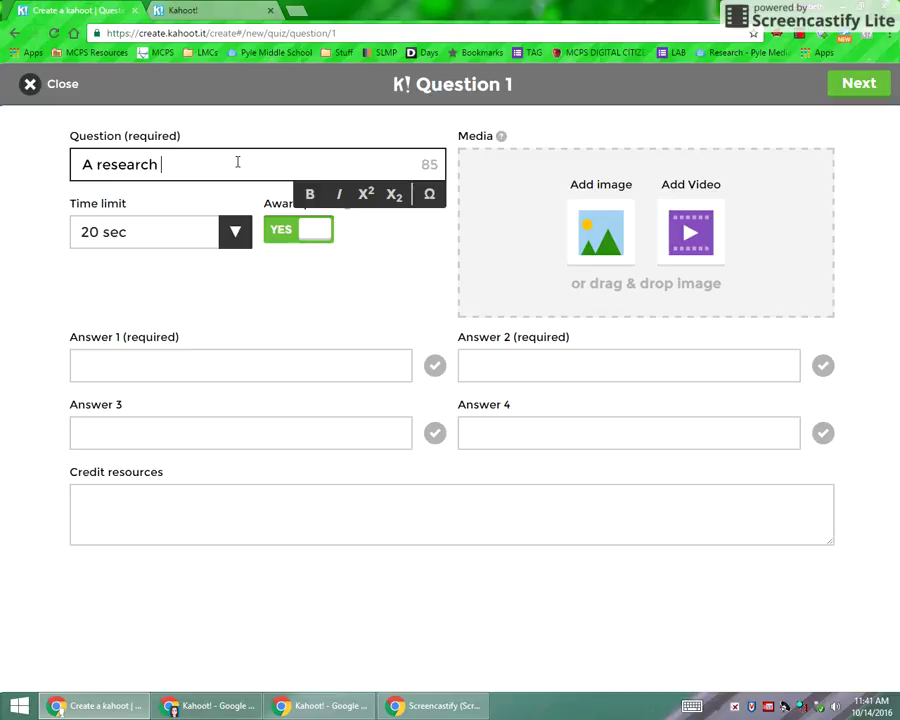
type("databas")
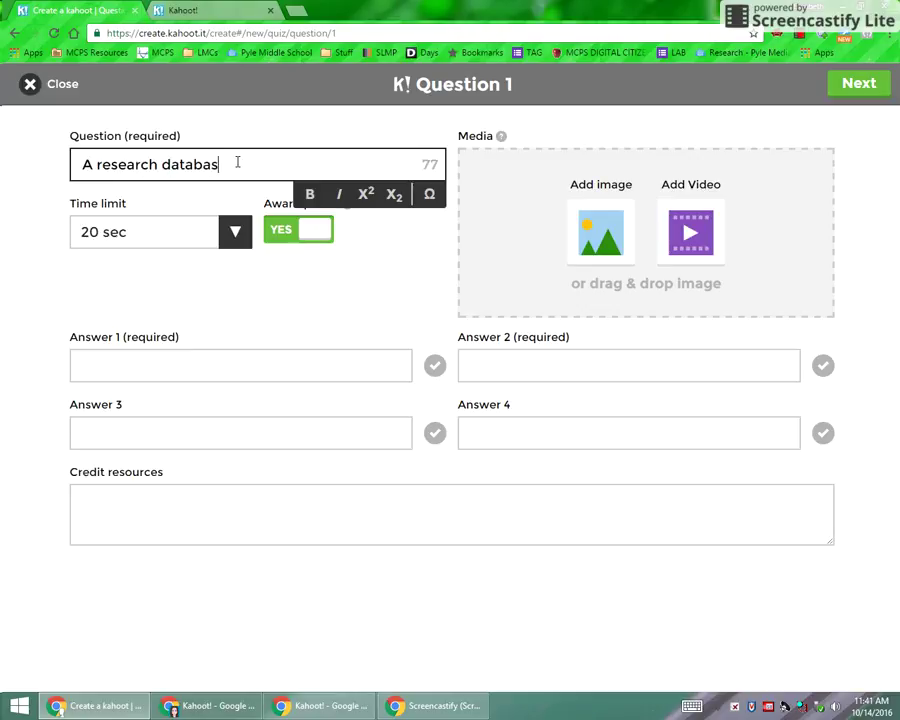
type("e is superior to a search e")
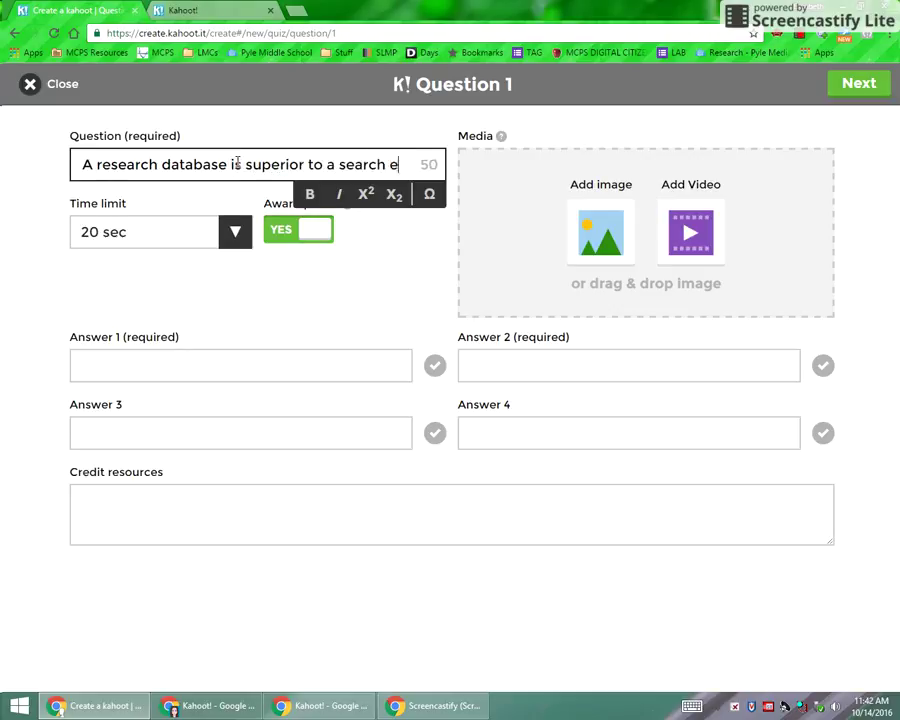
type("ngine because...")
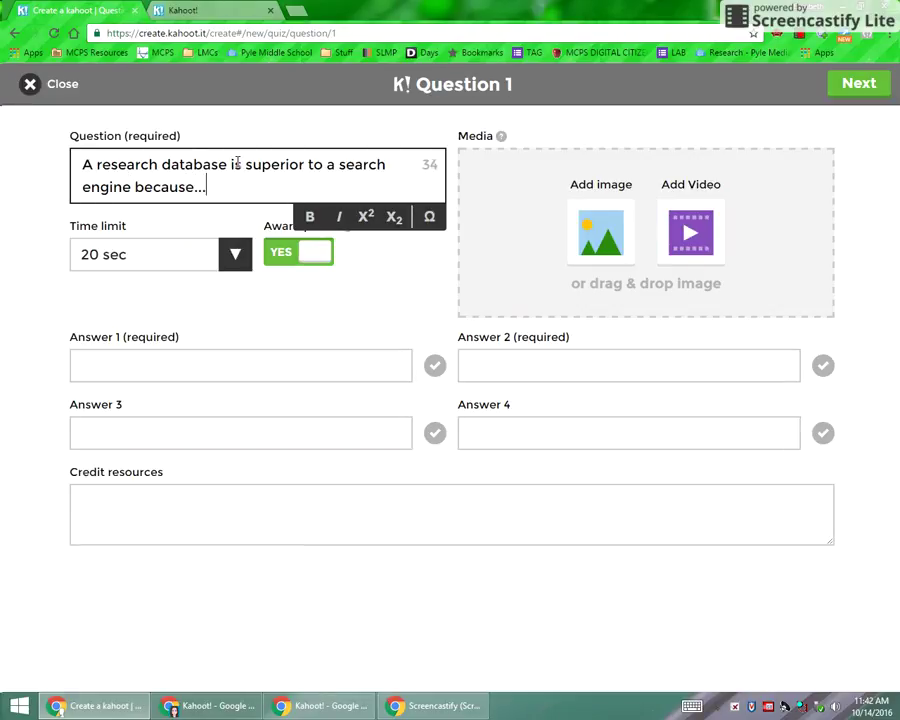
- Fill in the four answers, mark all of them correct, and return to the overview
left_click(163, 364)
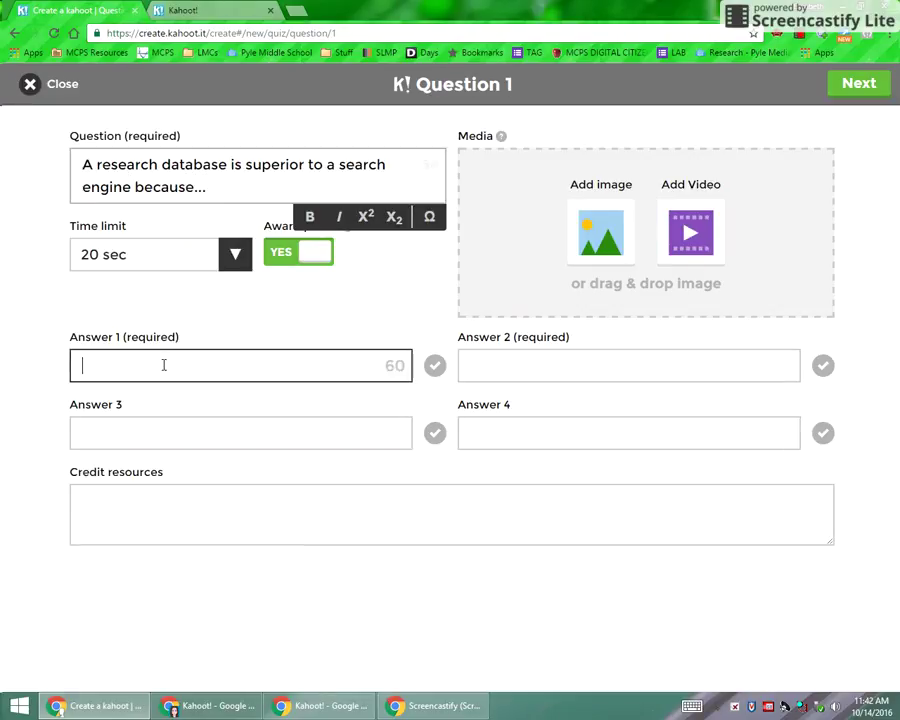
left_click(173, 438)
left_click(568, 364)
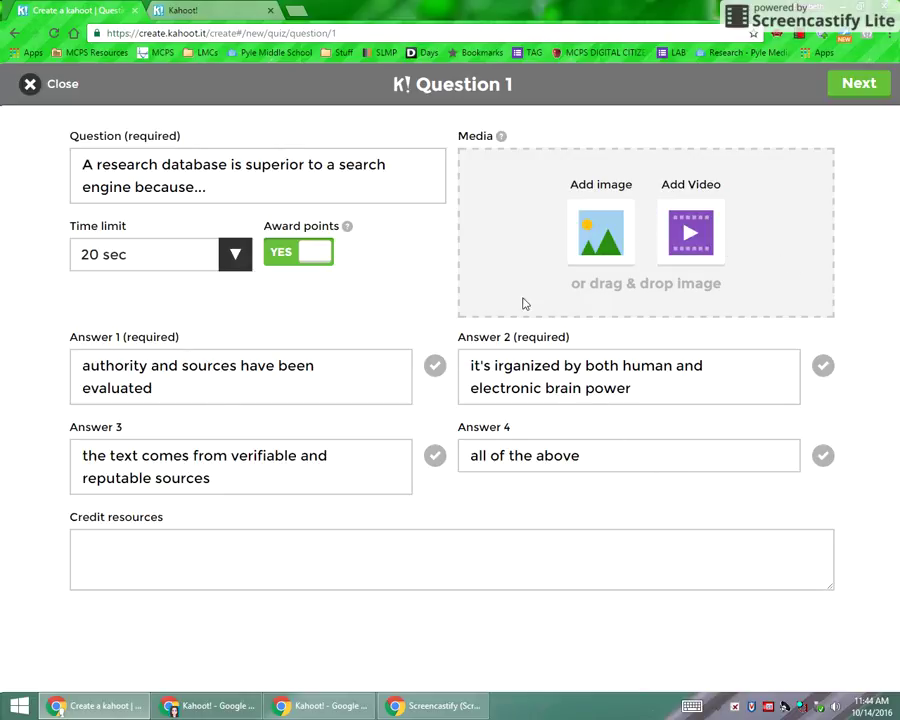
left_click(822, 455)
left_click(433, 370)
left_click(820, 370)
key("Tab")
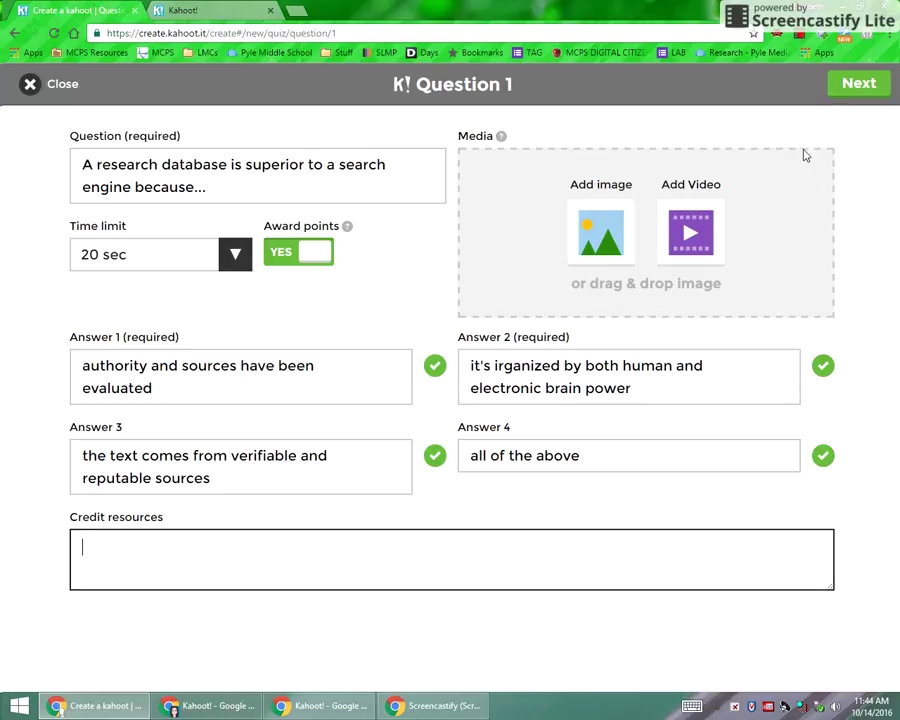
left_click(856, 86)
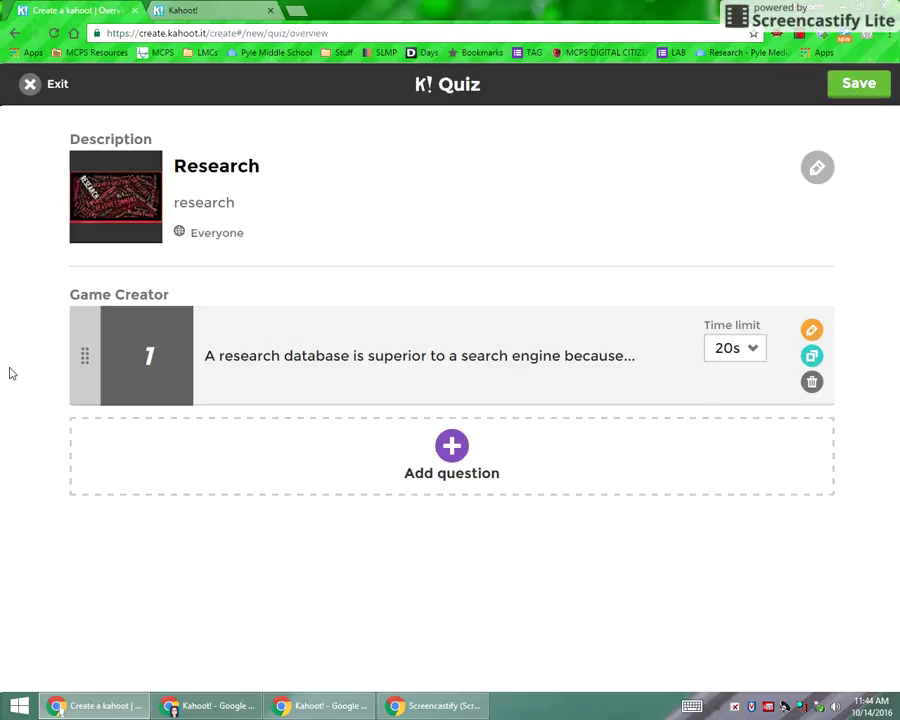
- Add the remaining questions, review the overview list, and save and publish the quiz
left_click(451, 447)
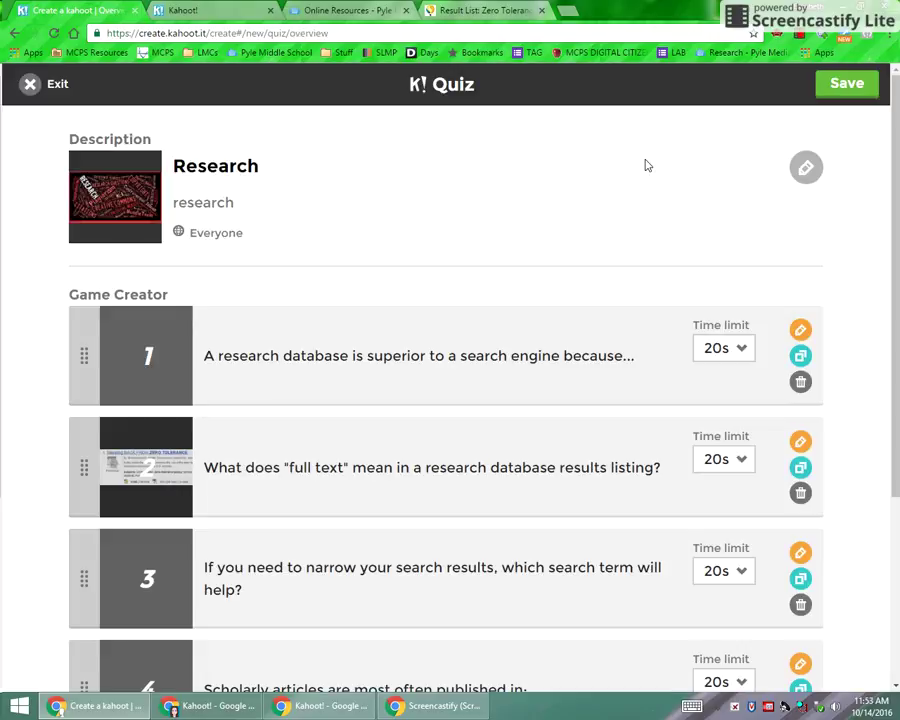
scroll(557, 217, "down", 3)
scroll(562, 260, "up", 3)
left_click(854, 87)
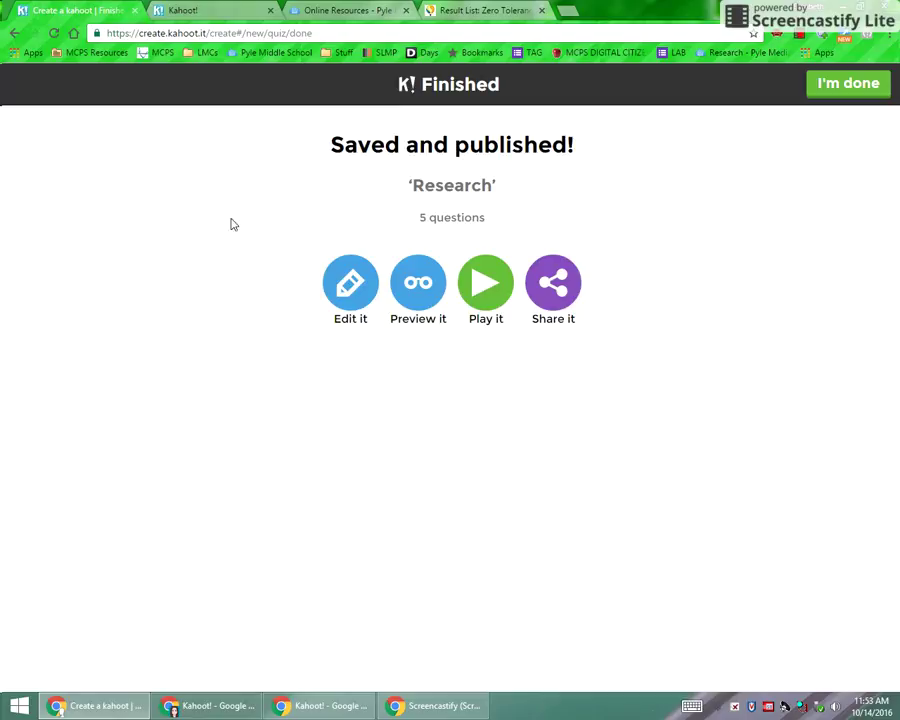
- Launch a live game of the Research quiz in player-versus-player mode
left_click(484, 291)
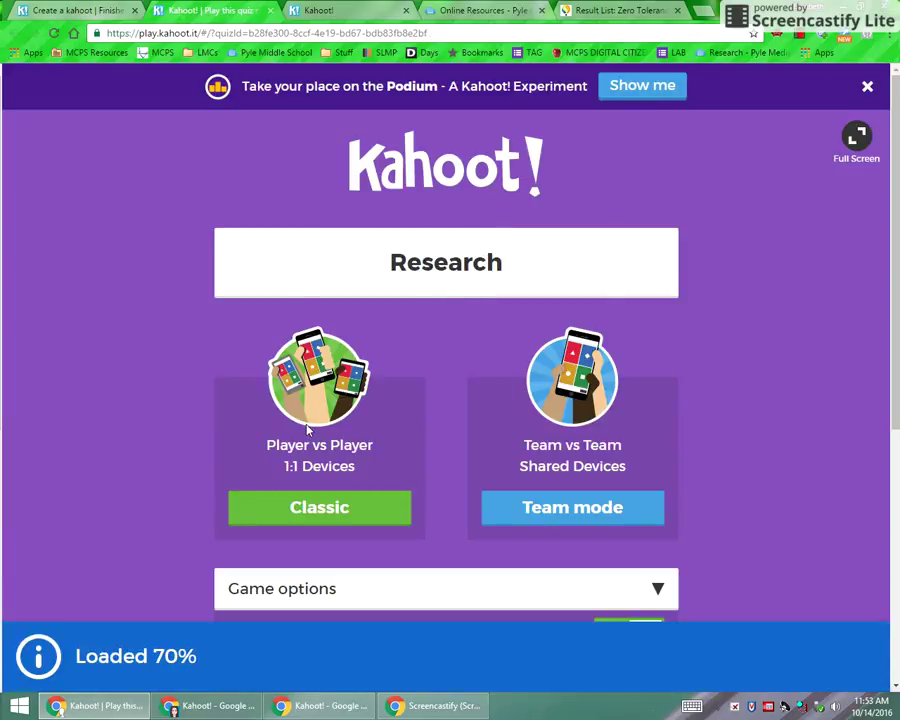
left_click(327, 514)
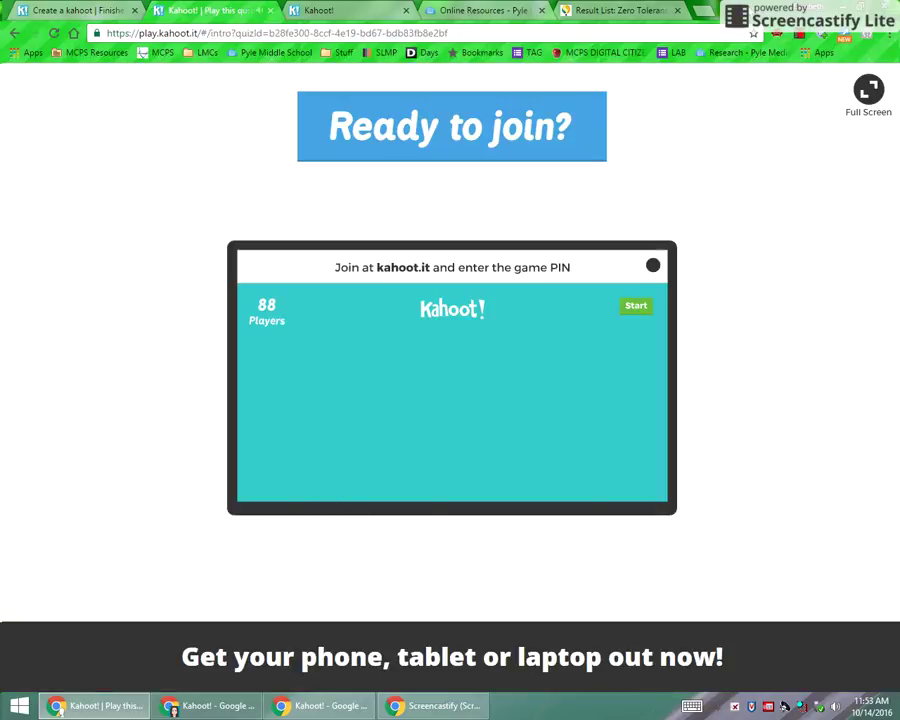
- Snap the host lobby left and enter game PIN 231756 in both player windows
key("super+Left")
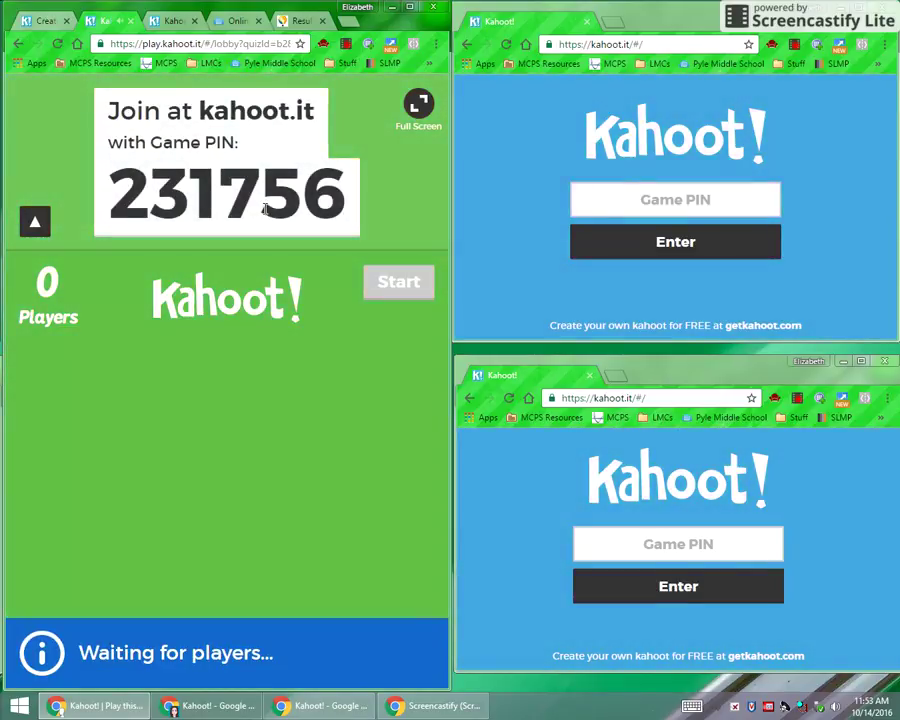
left_click(605, 199)
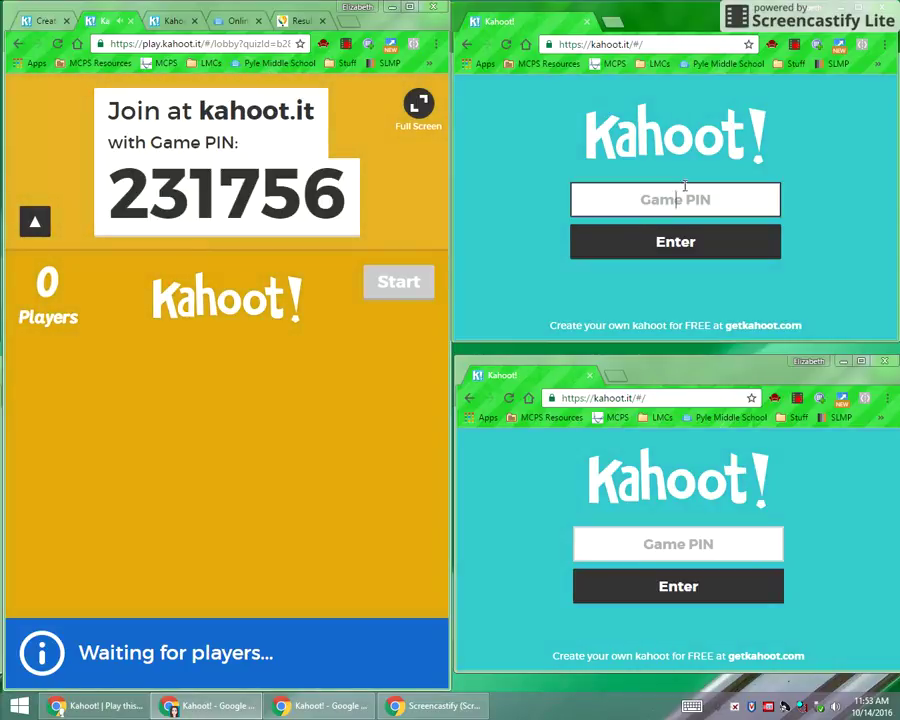
type("231")
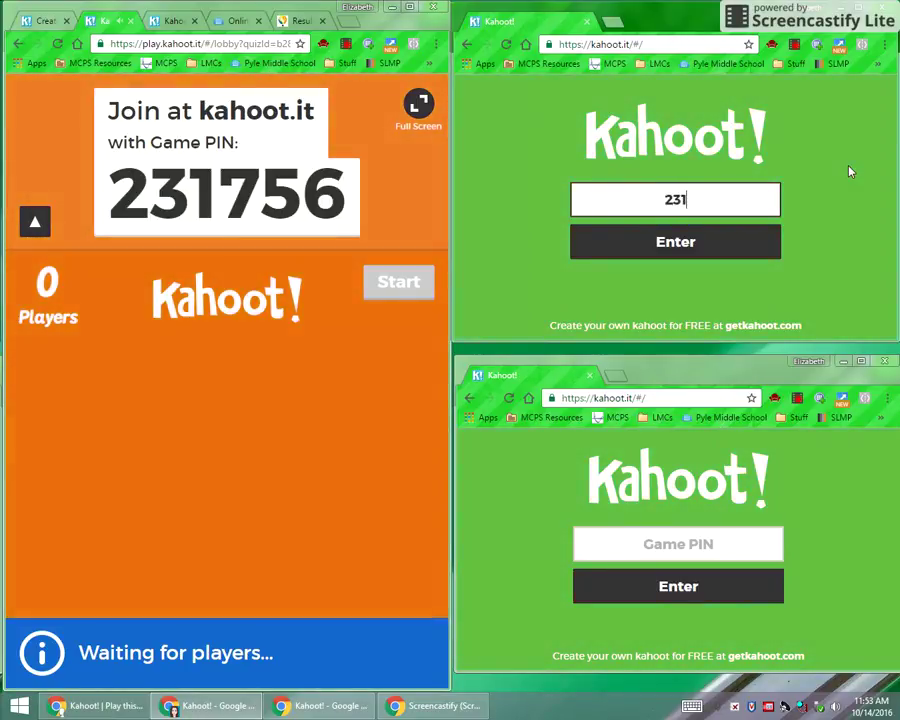
type("756")
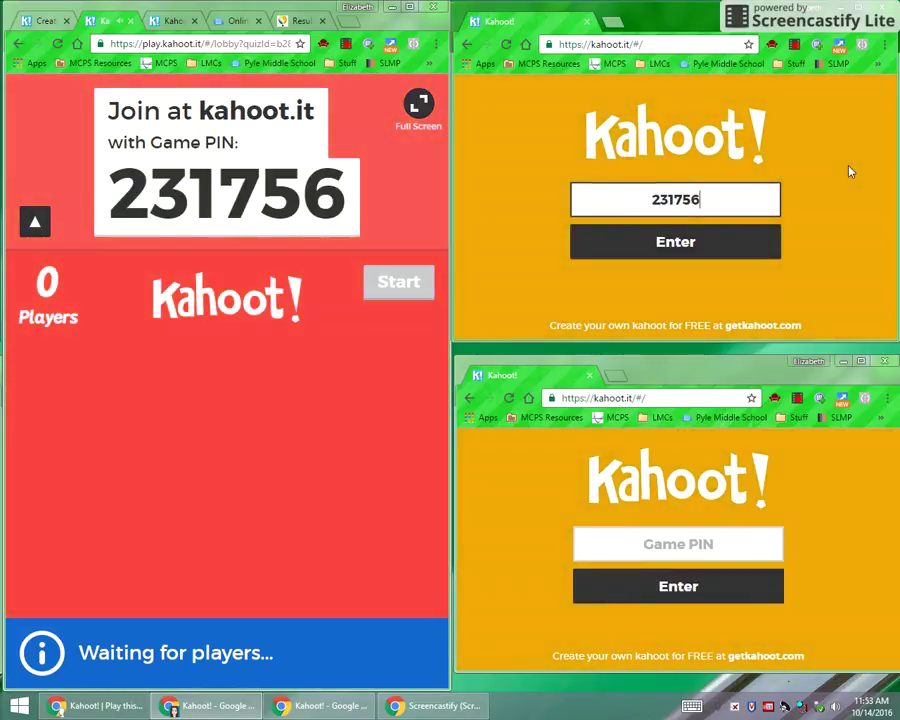
left_click(699, 245)
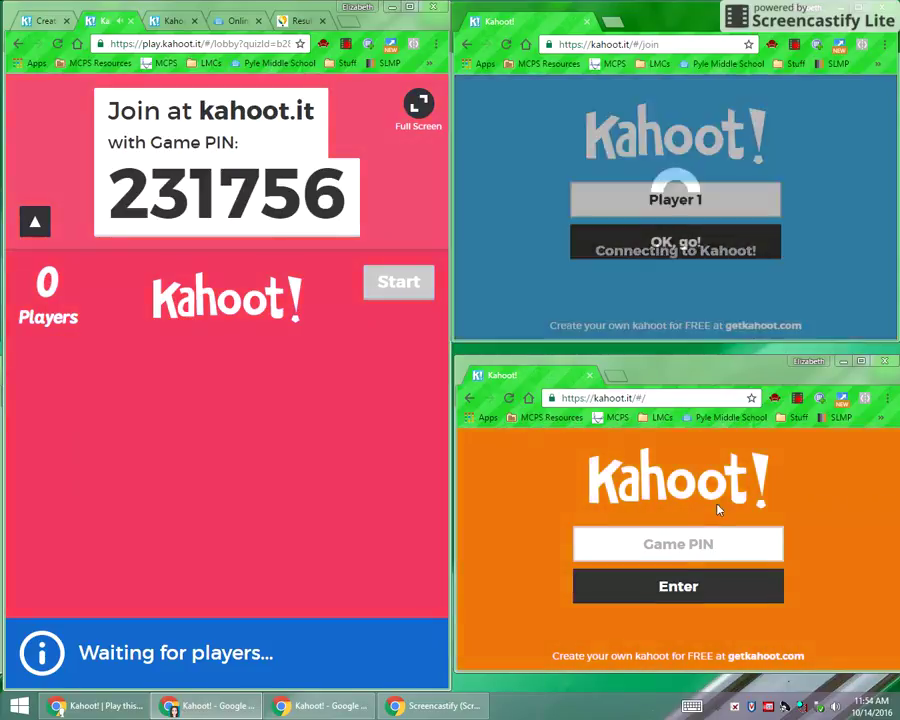
left_click(722, 552)
type("231")
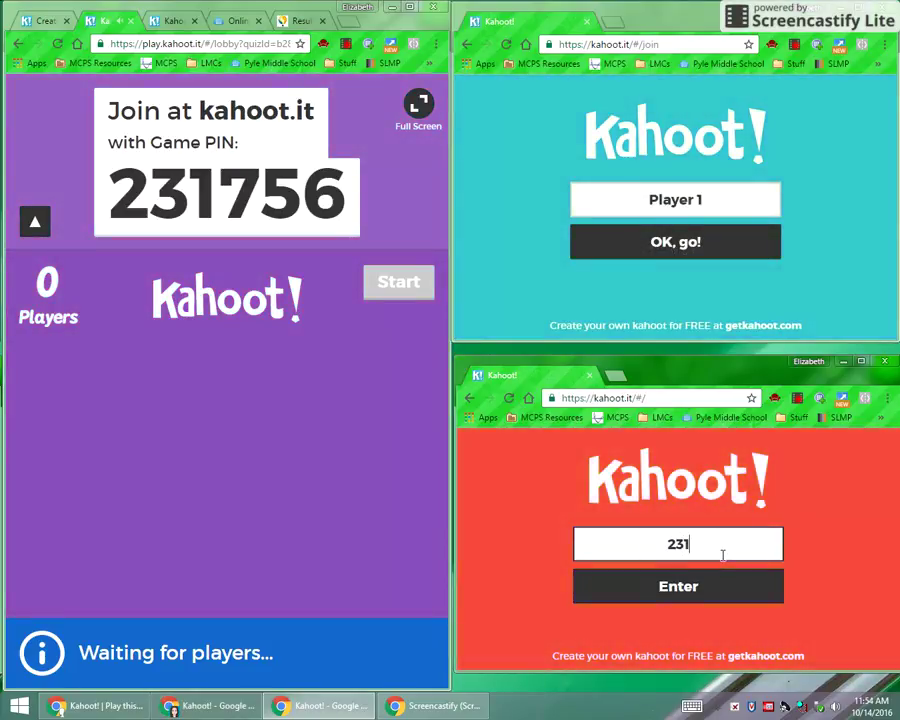
type("756")
left_click(726, 588)
- Give the first player a nickname, name the second 'Player 42', and start the quiz
left_click_drag(711, 199, 636, 200)
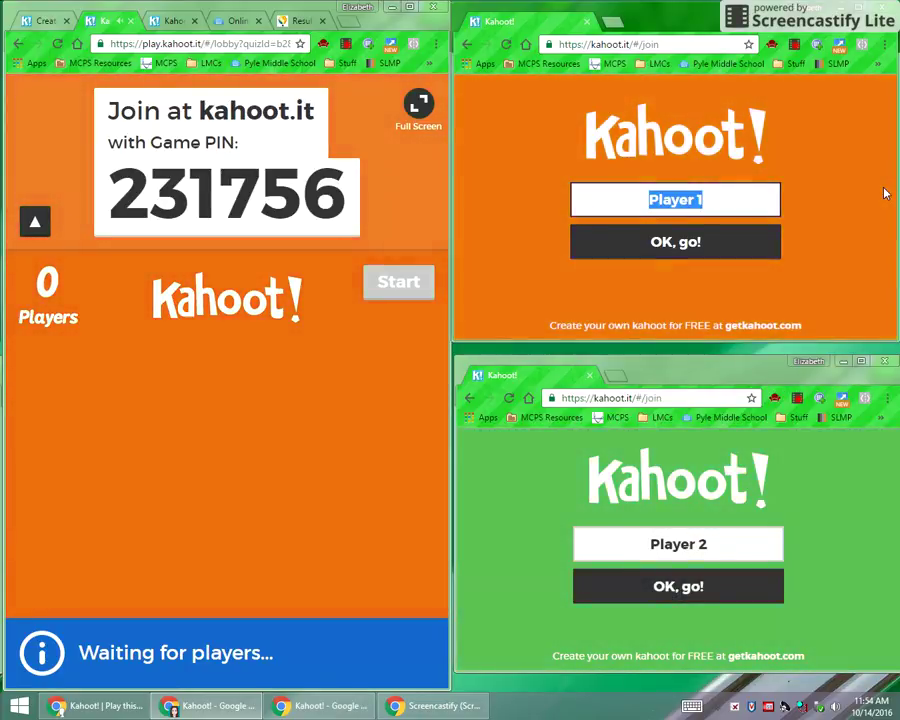
type("Beth")
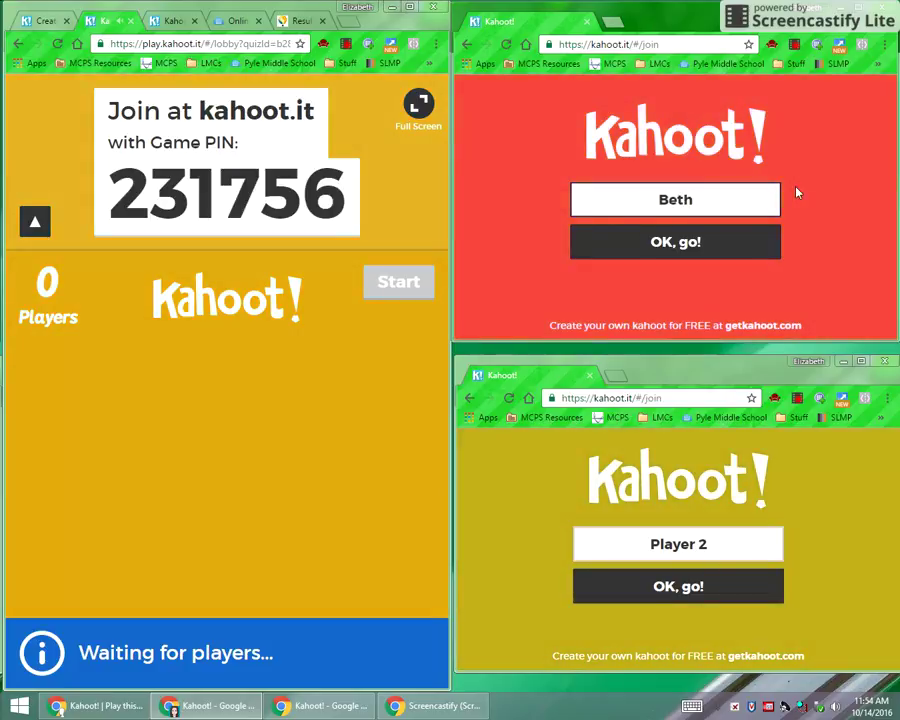
left_click(689, 249)
left_click_drag(714, 544, 578, 531)
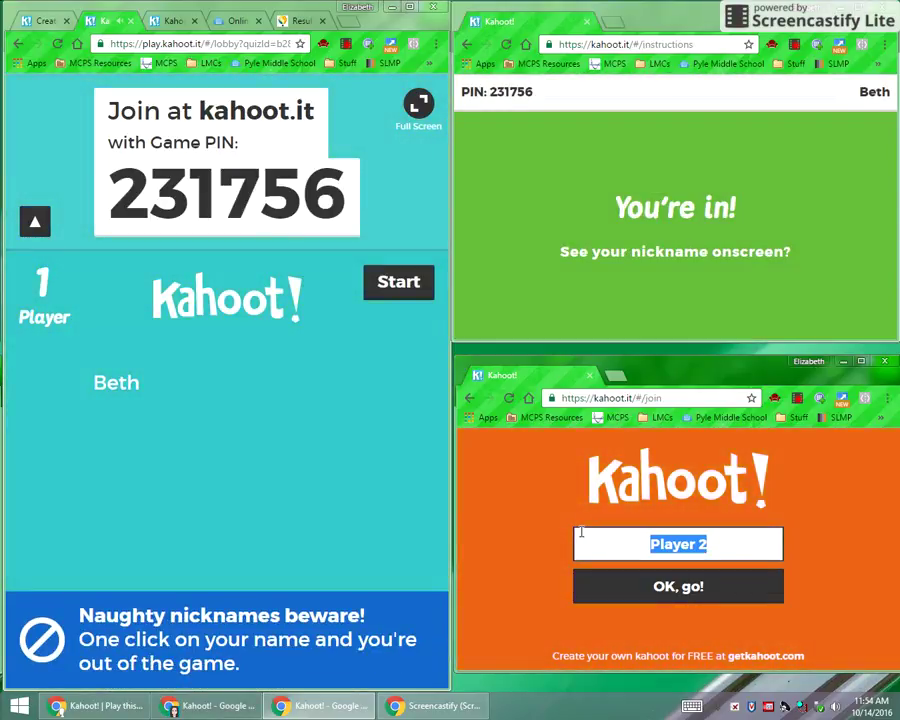
type("Pl")
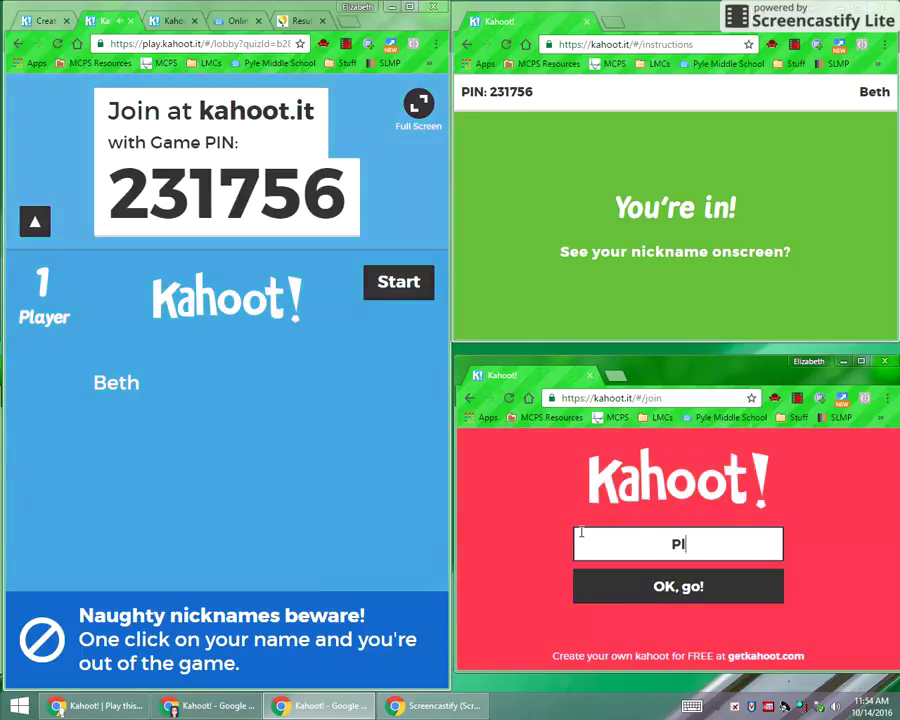
type("ayer ")
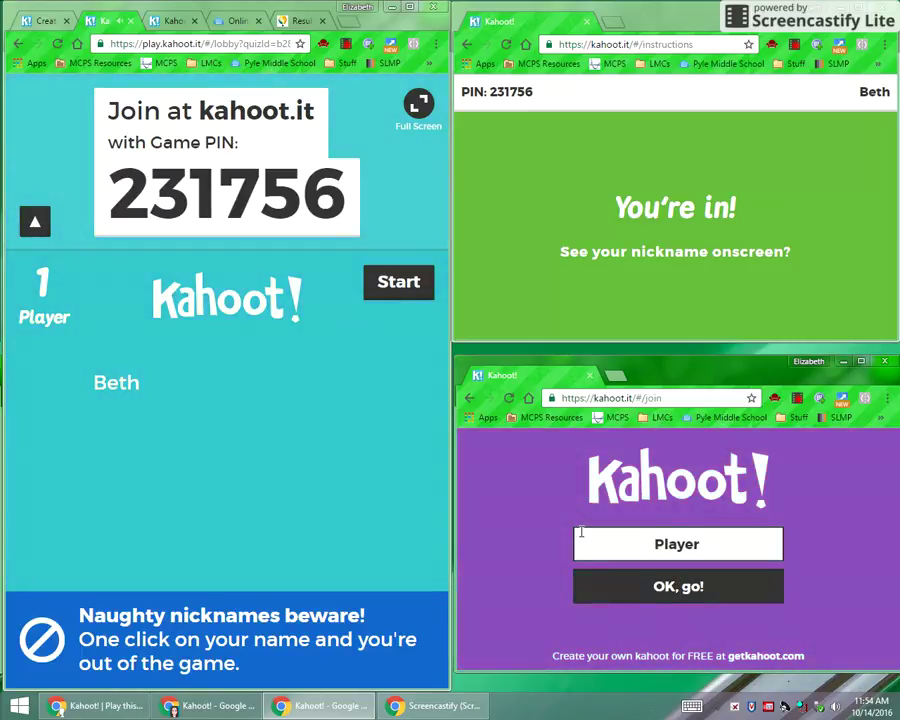
type("42")
left_click(690, 586)
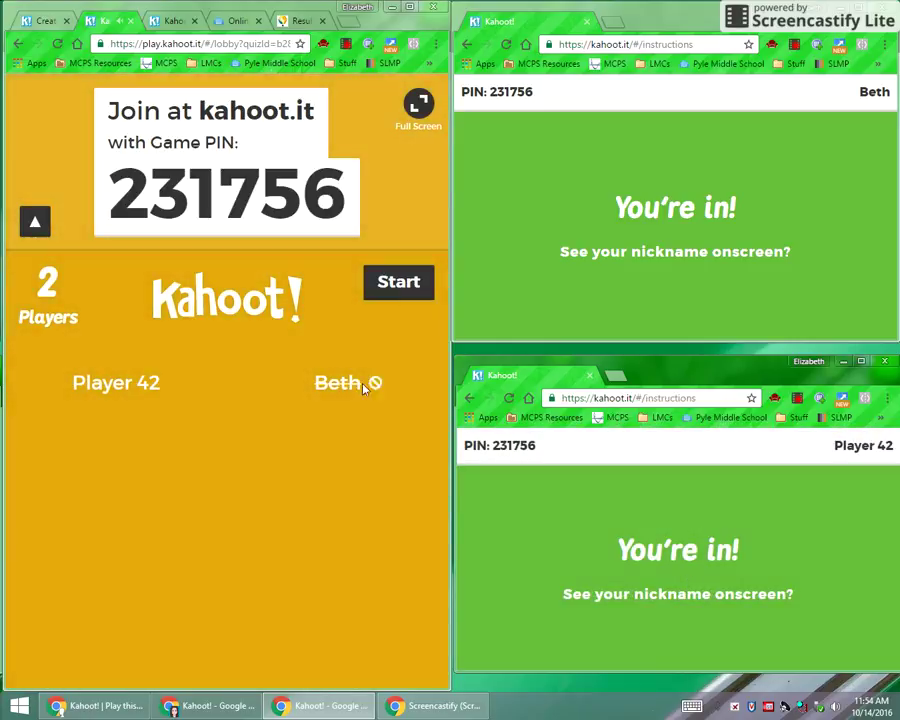
mouse_move(357, 394)
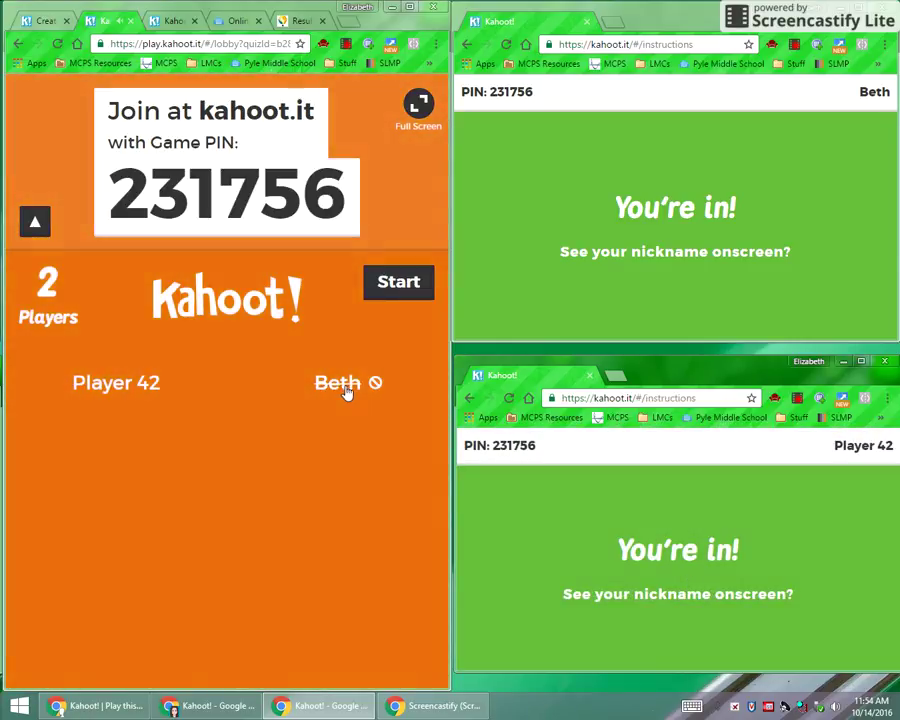
mouse_move(125, 390)
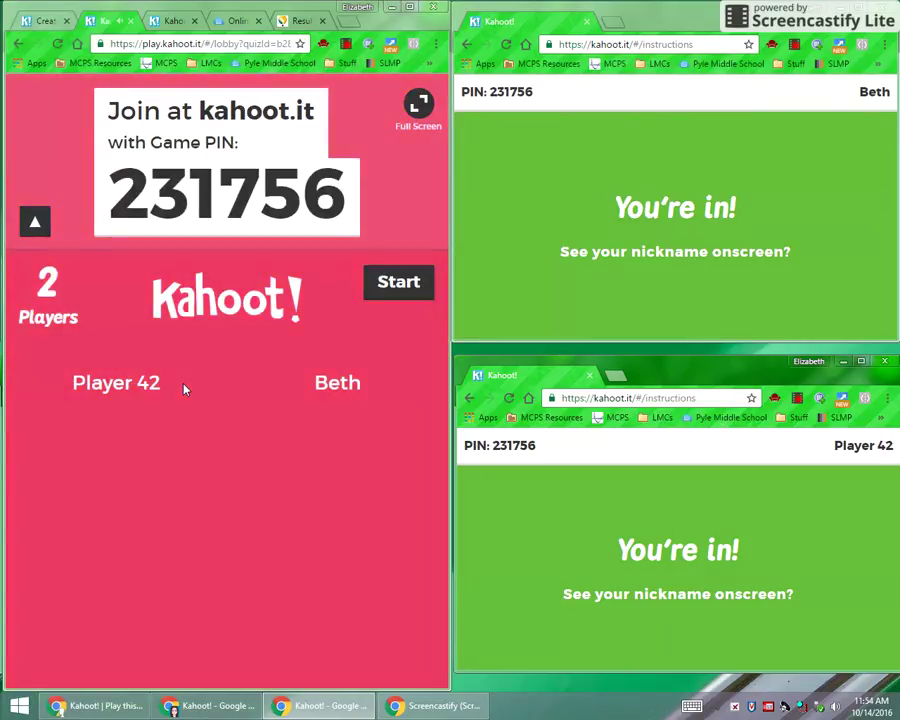
left_click(404, 286)
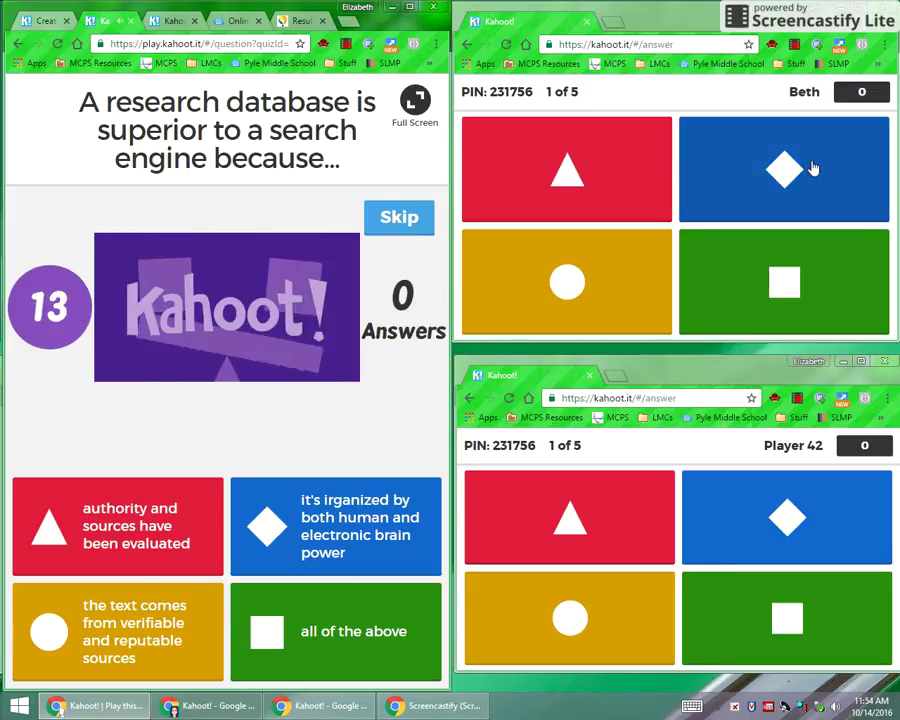
- Answer question 1 as both players, show the 781/730 scoreboard, and advance to question 2
left_click(552, 181)
left_click(795, 625)
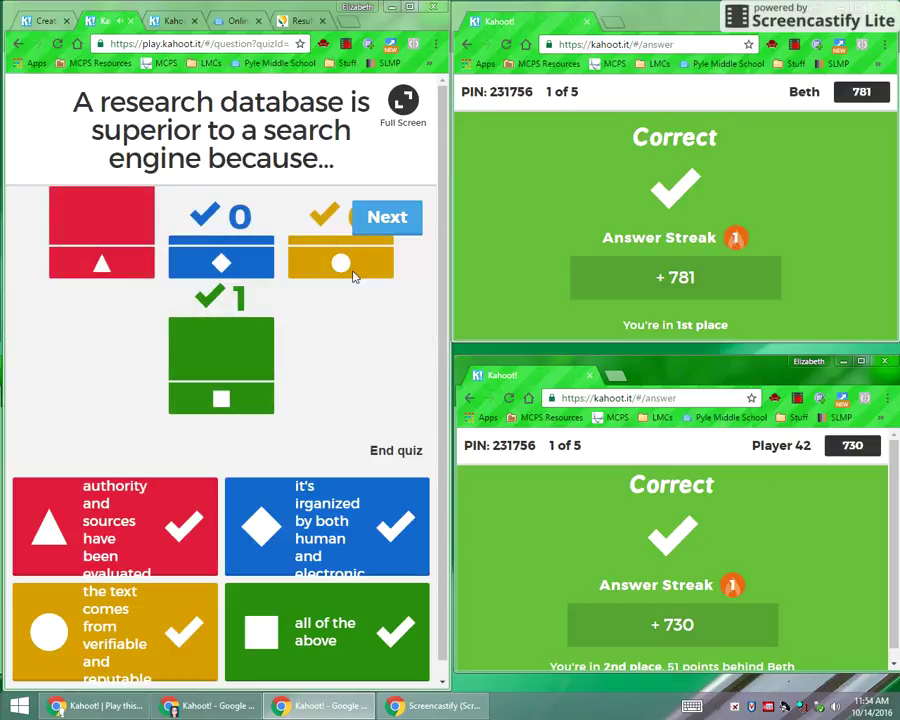
left_click(386, 218)
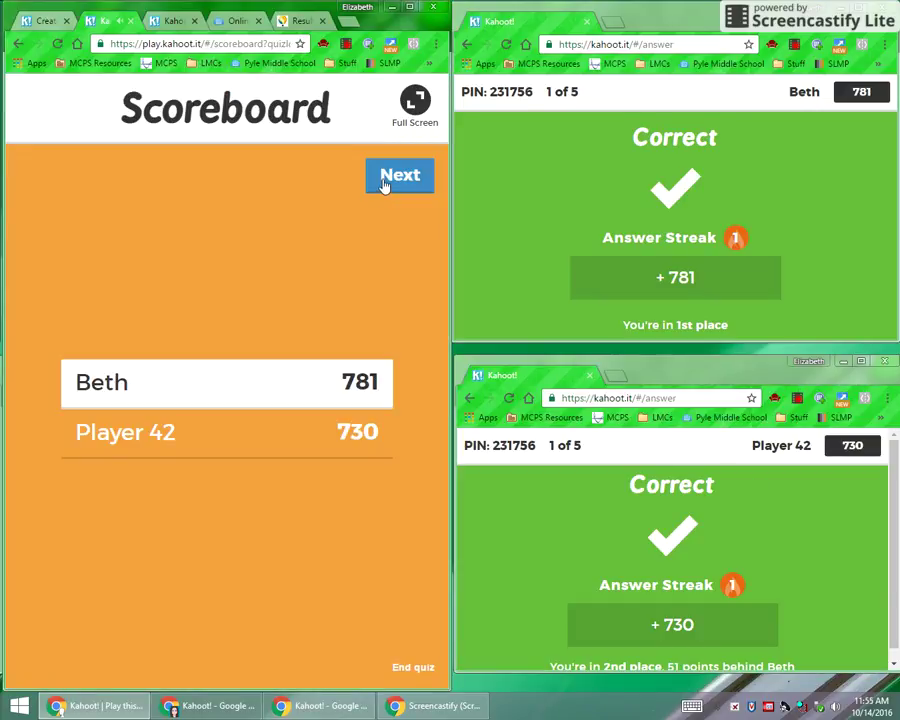
left_click(384, 182)
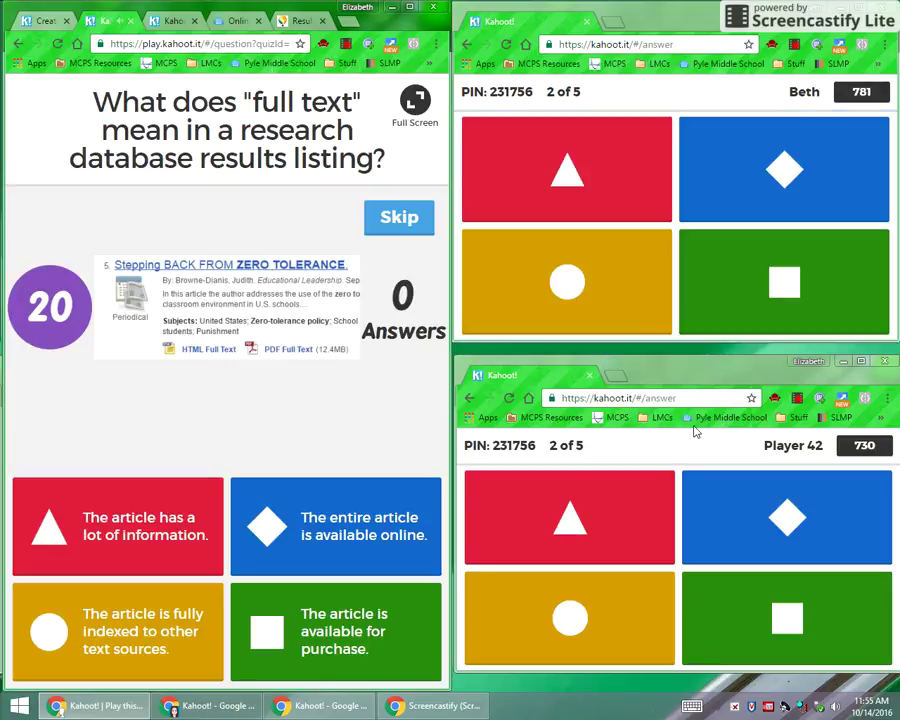
- Answer the remaining questions as both players and show the final 3,574/2,633 scoreboard
left_click(567, 190)
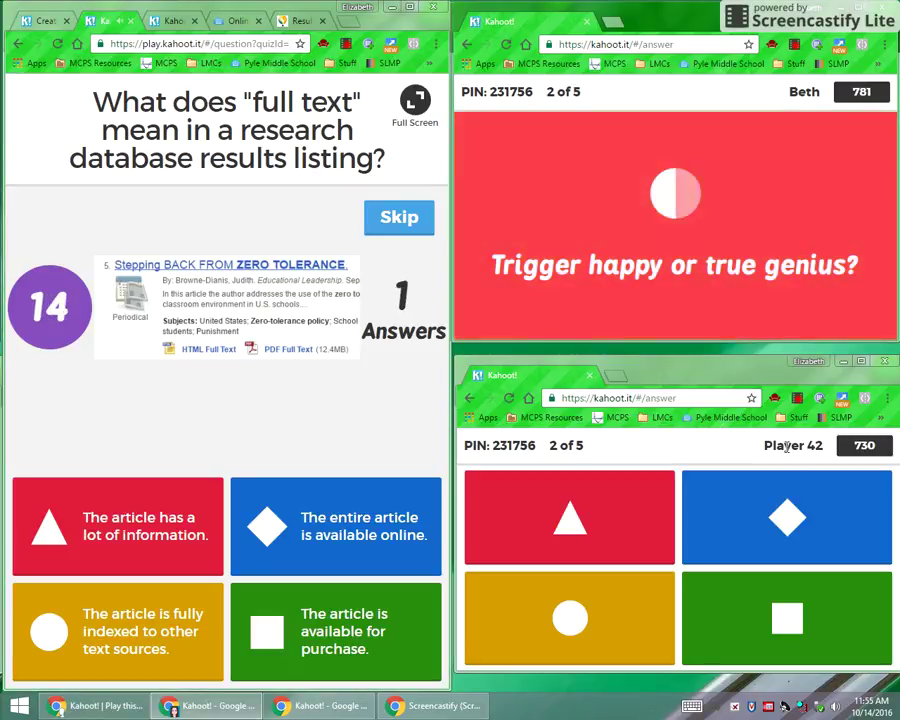
left_click(812, 521)
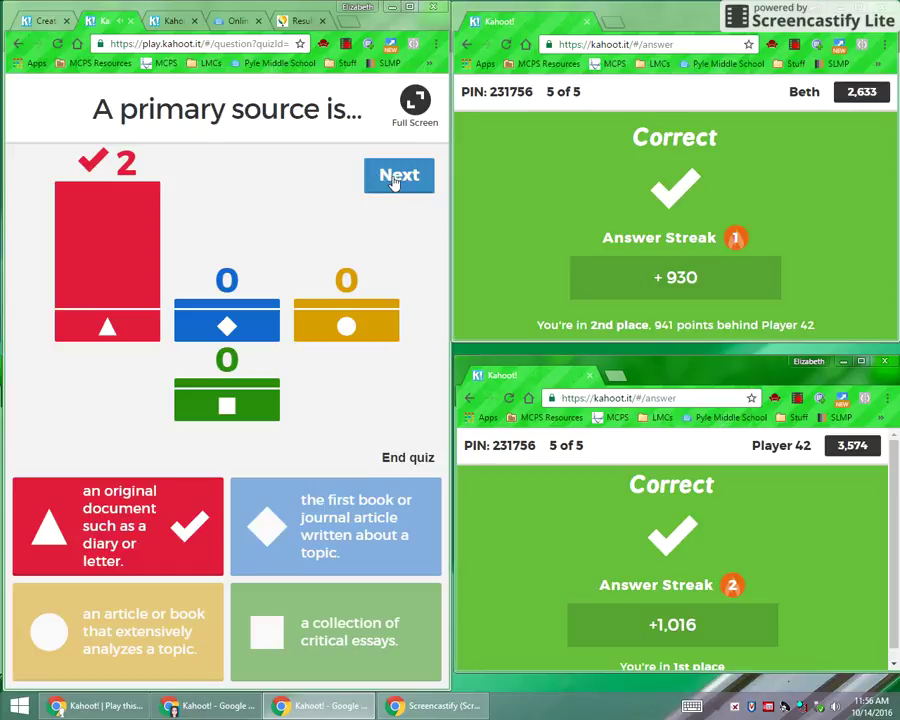
left_click(395, 179)
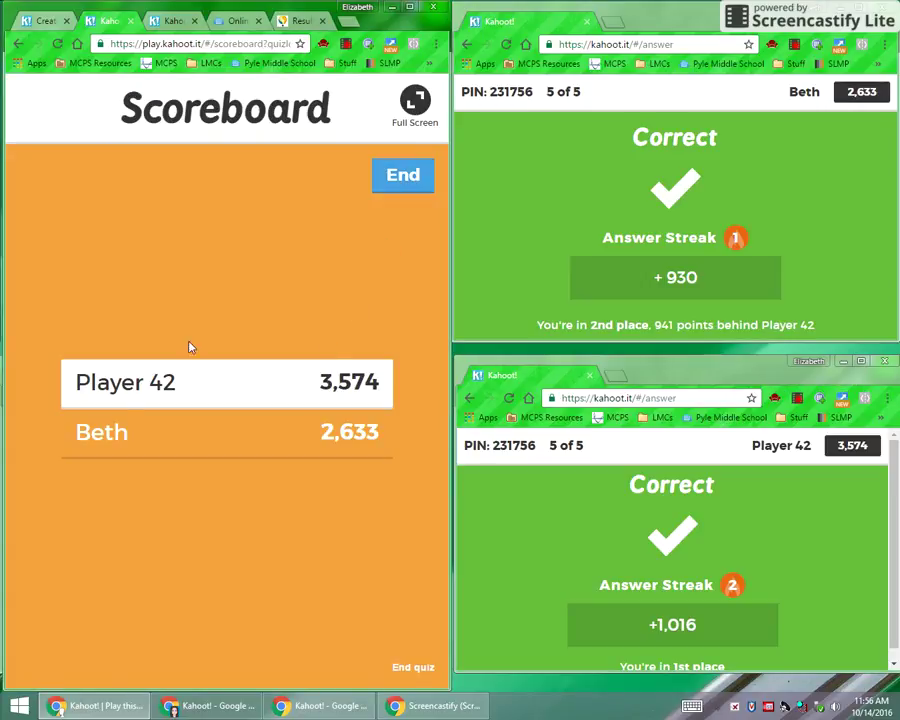